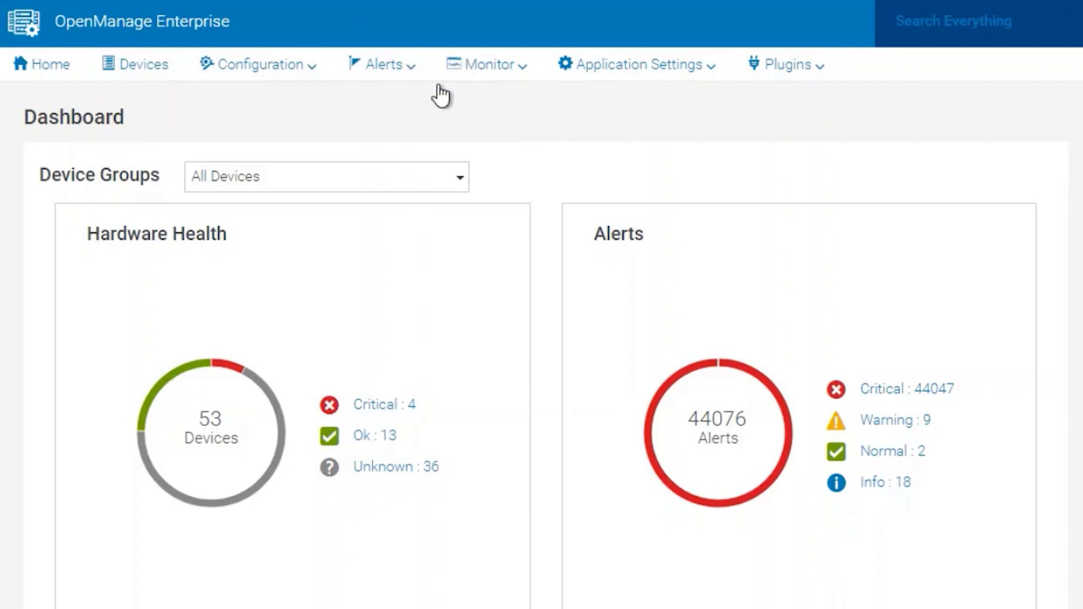
# Open Monitor > Server Initiated Discovery, which lists 0 announced servers
pyautogui.click(484, 78)
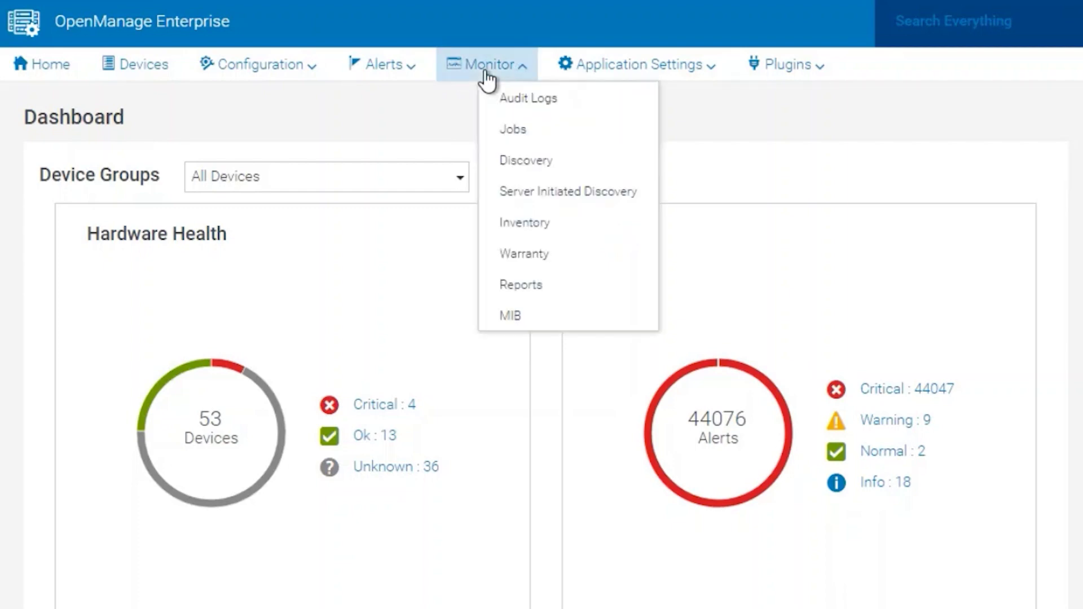
pyautogui.click(561, 195)
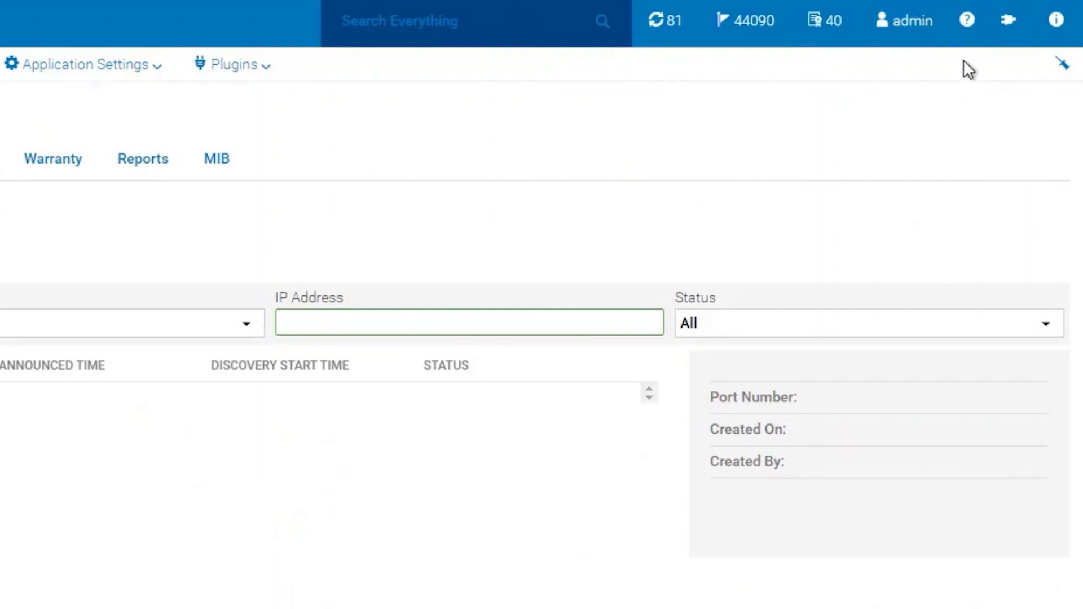
# Switch to the Online Help topic on discovering servers with server-initiated discovery
pyautogui.click(969, 24)
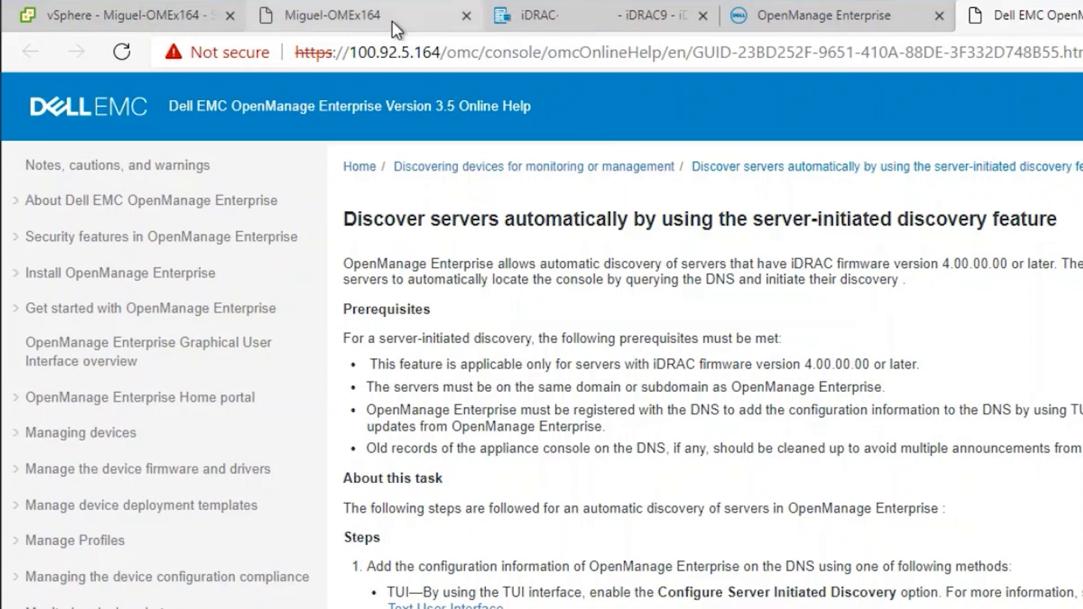
# In the appliance text console, enable Configure Server Initiated Discovery, confirming with the admin password
pyautogui.click(391, 19)
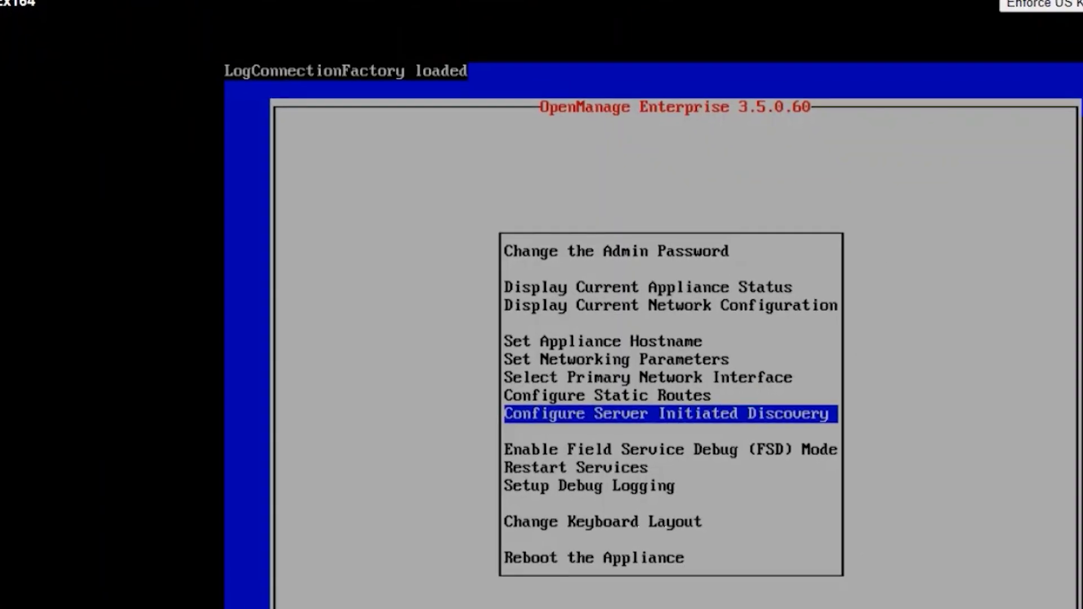
pyautogui.press('Down')
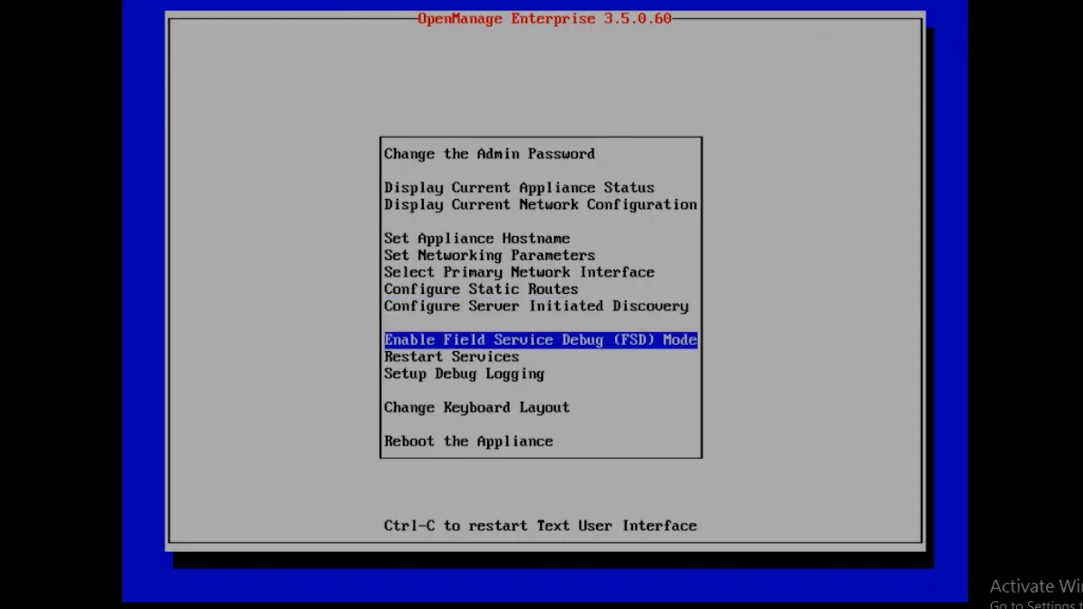
pyautogui.press('Up')
pyautogui.press('Return')
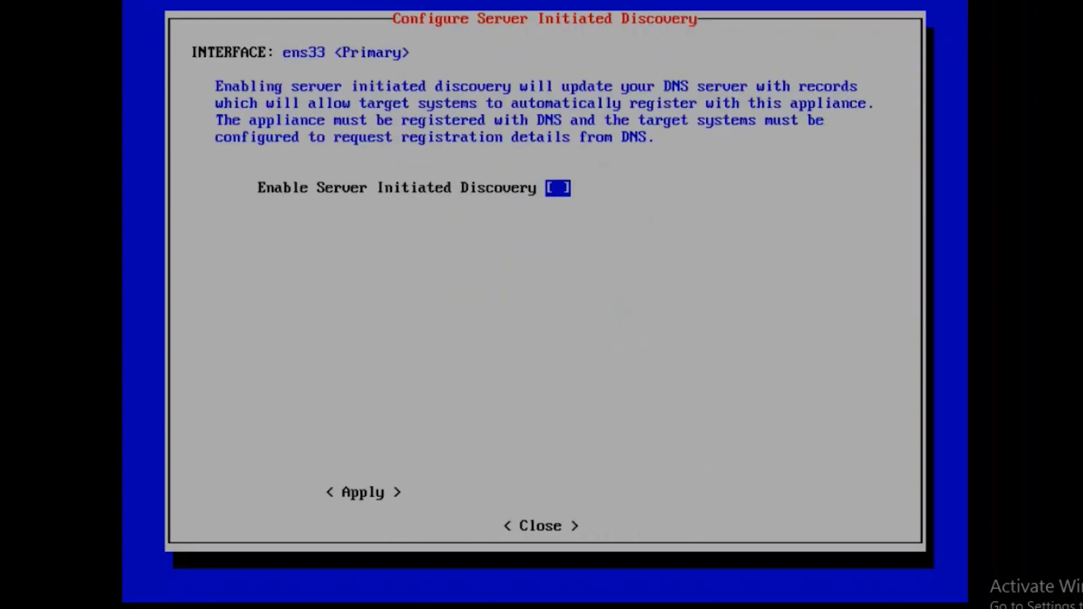
pyautogui.press('space')
pyautogui.press('Tab')
pyautogui.press('Return')
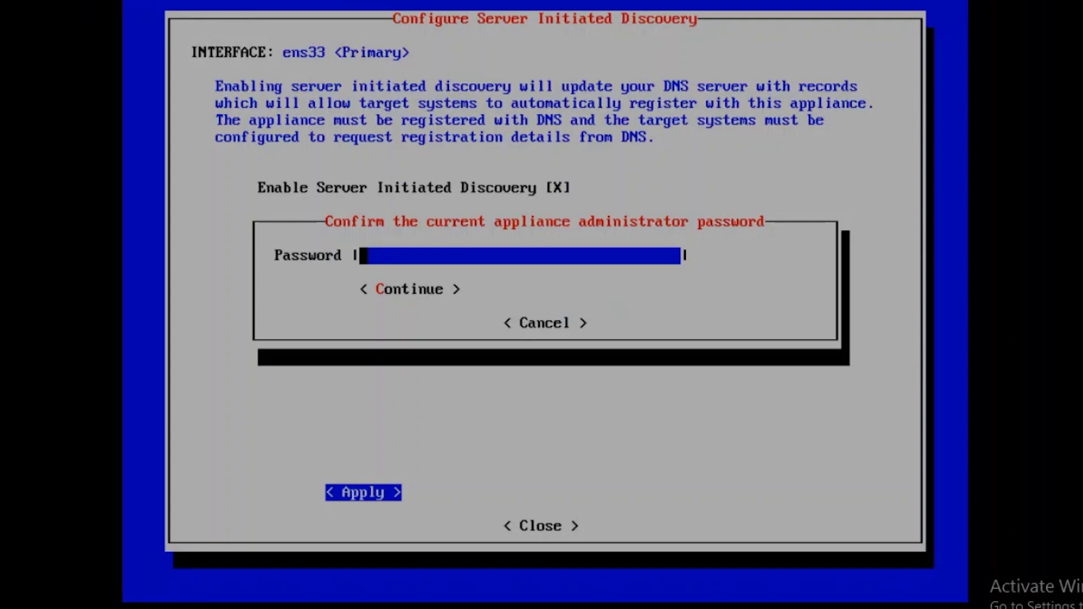
pyautogui.write('***********')
pyautogui.press('Return')
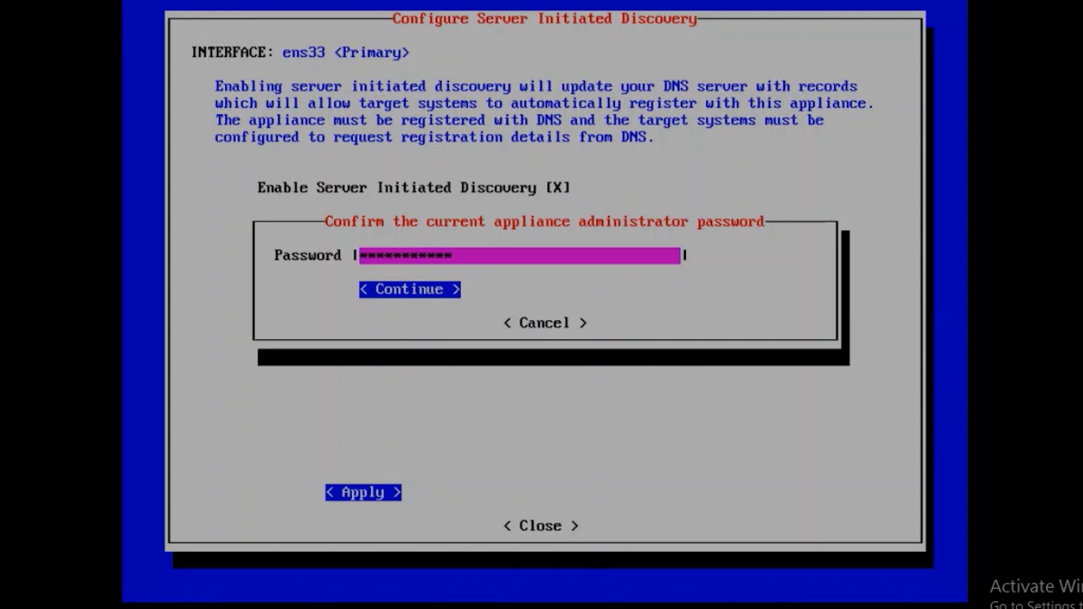
pyautogui.press('Return')
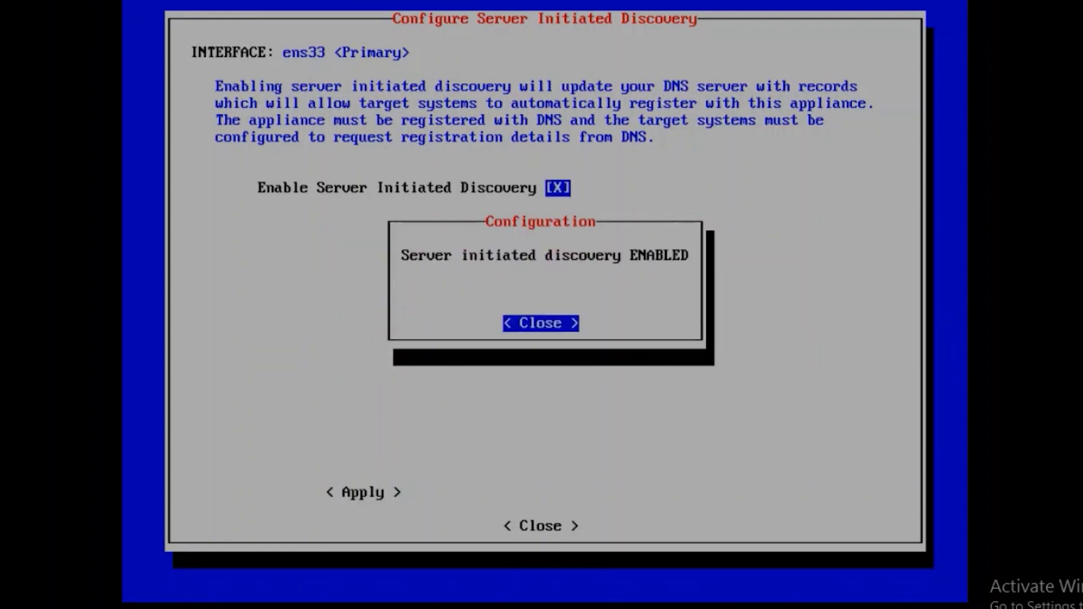
pyautogui.press('Return')
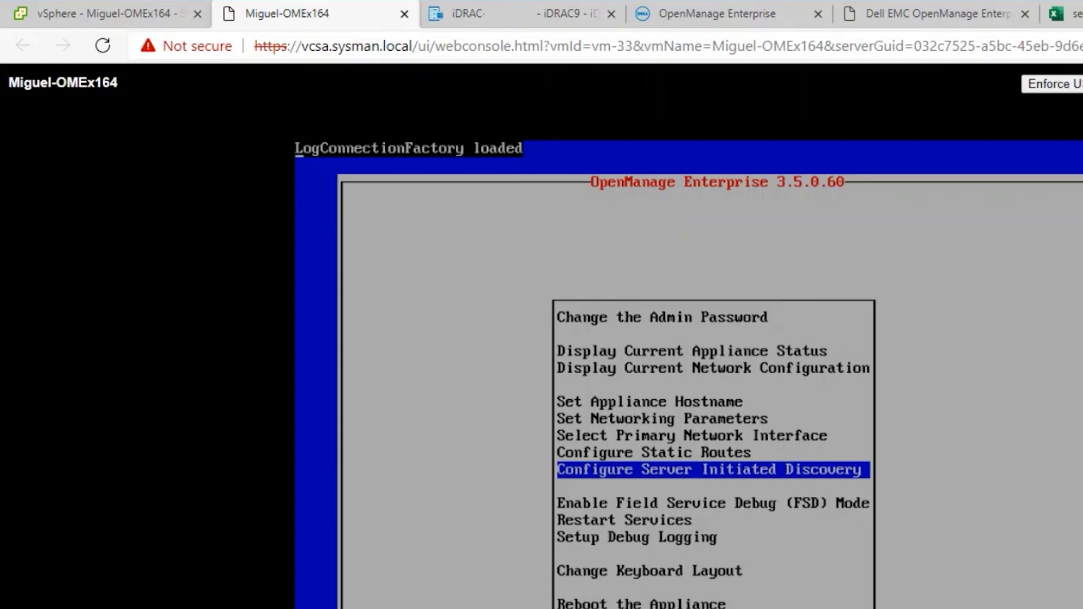
# Check the still-empty discovery list, then highlight the help's step 1 DNS methods
pyautogui.click(723, 11)
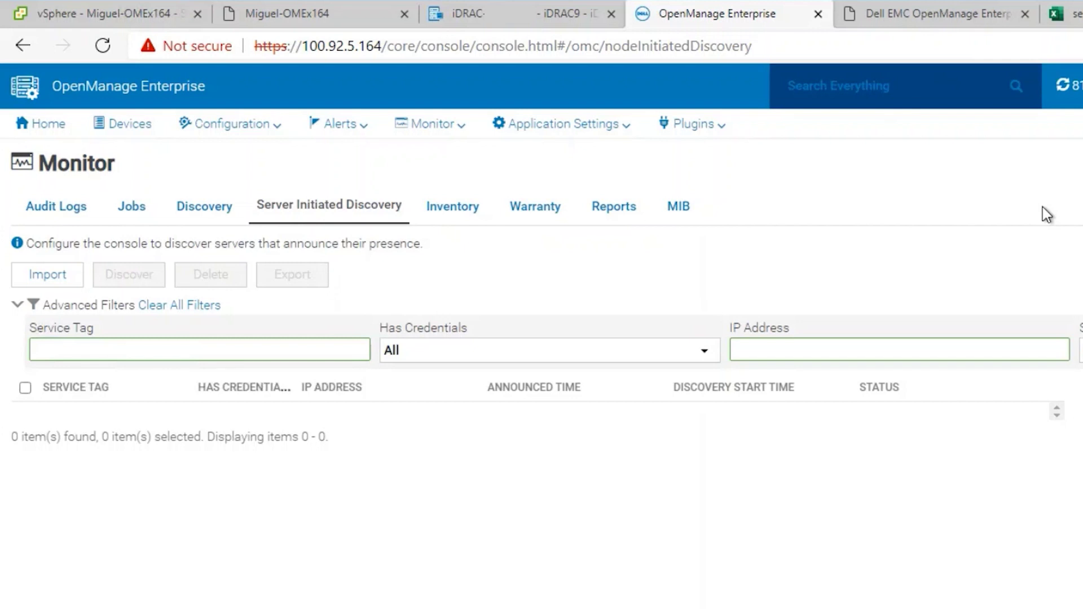
pyautogui.click(932, 16)
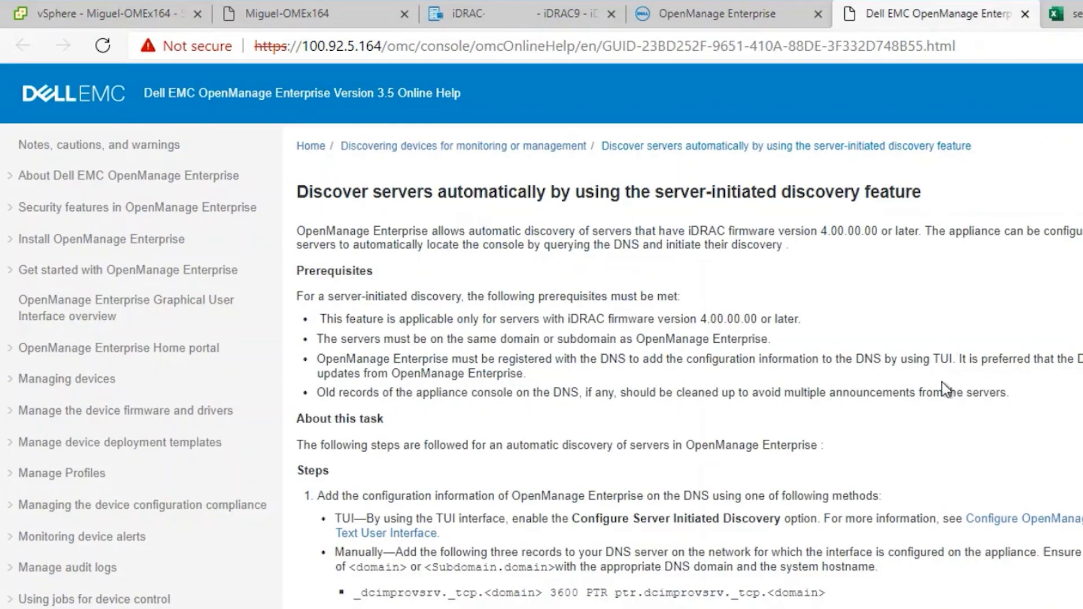
pyautogui.moveTo(693, 497); pyautogui.dragTo(716, 522)
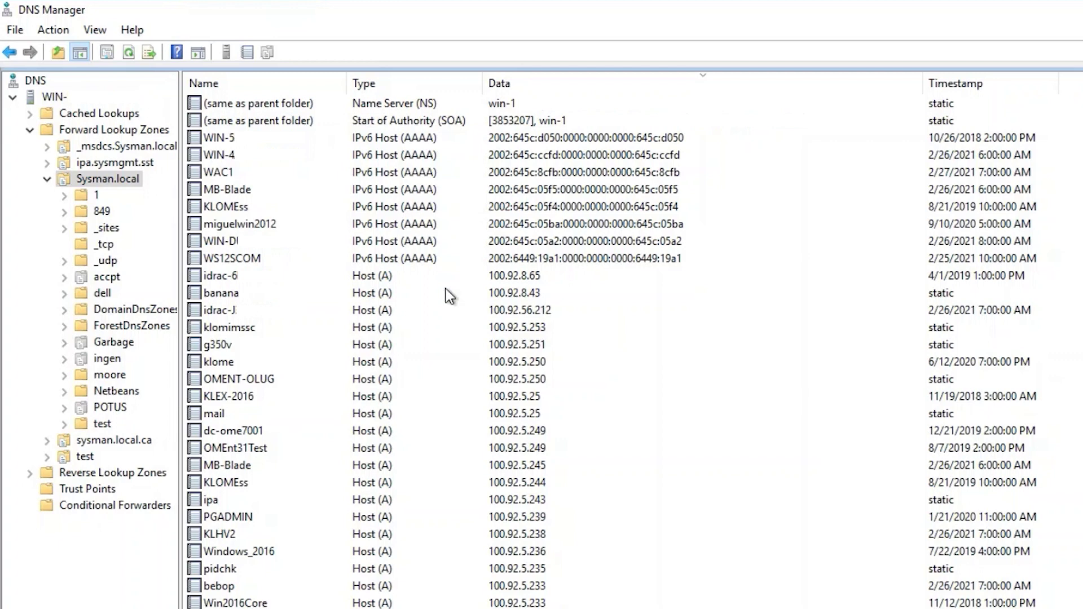
pyautogui.rightClick(113, 181)
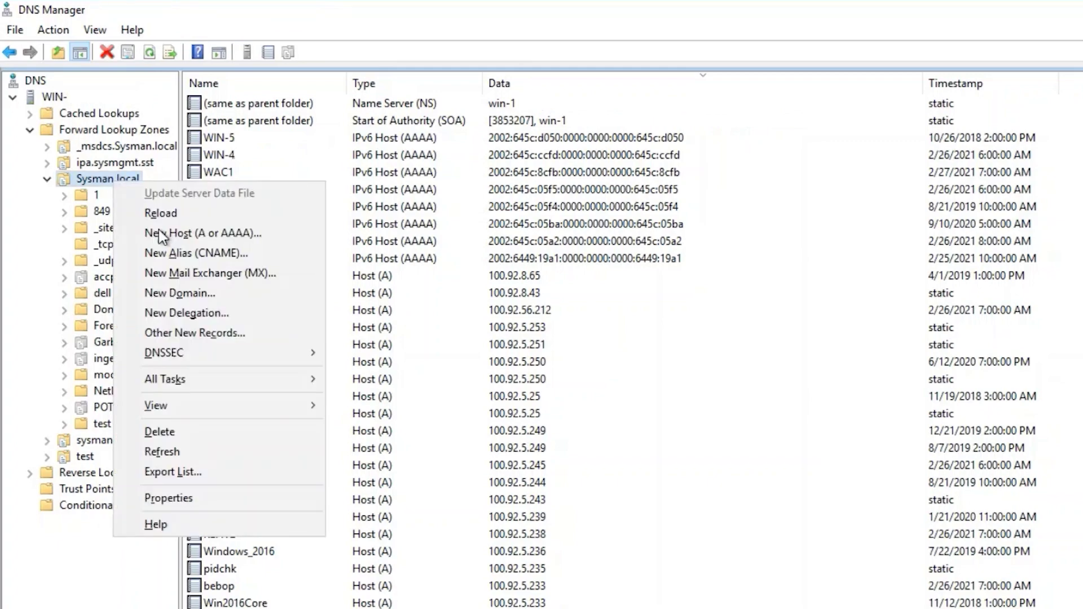
pyautogui.click(194, 497)
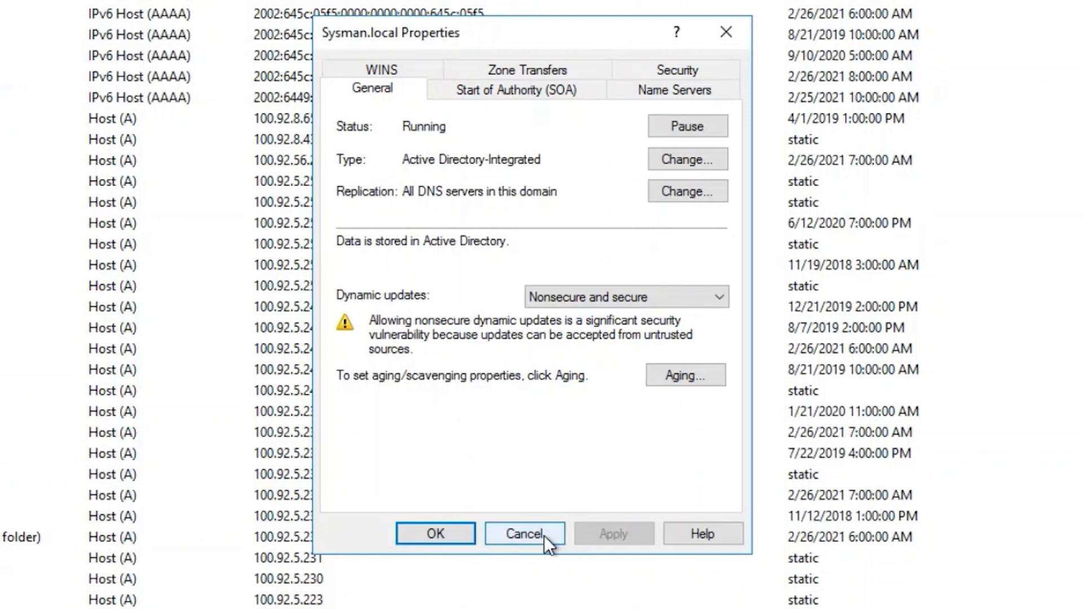
pyautogui.click(544, 536)
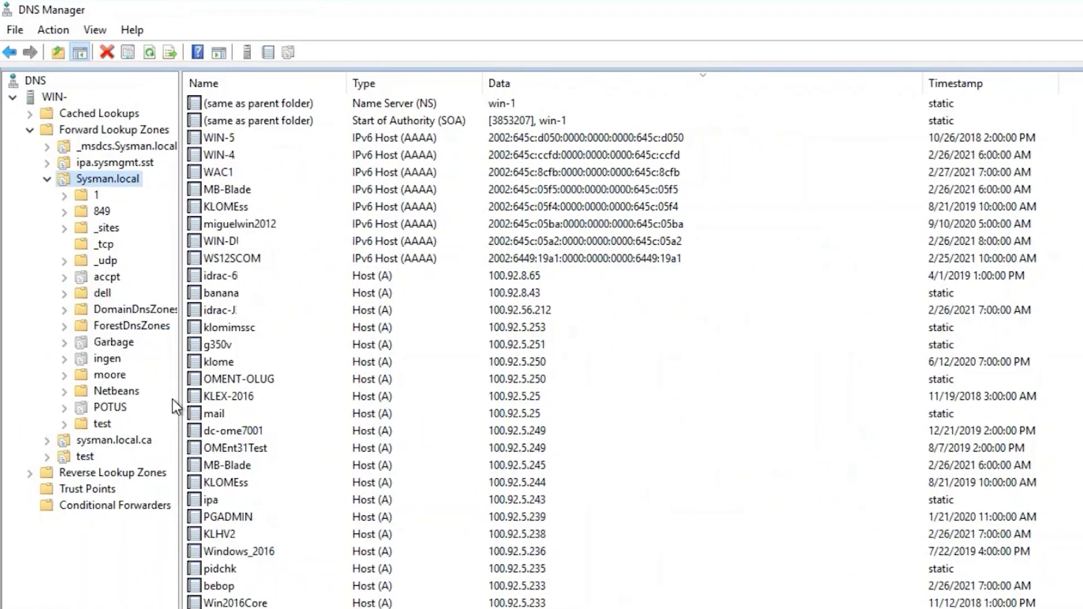
# Refresh the _tcp folder and inspect the dcimprovsrv TXT and SRV ptr records
pyautogui.click(105, 244)
pyautogui.rightClick(310, 296)
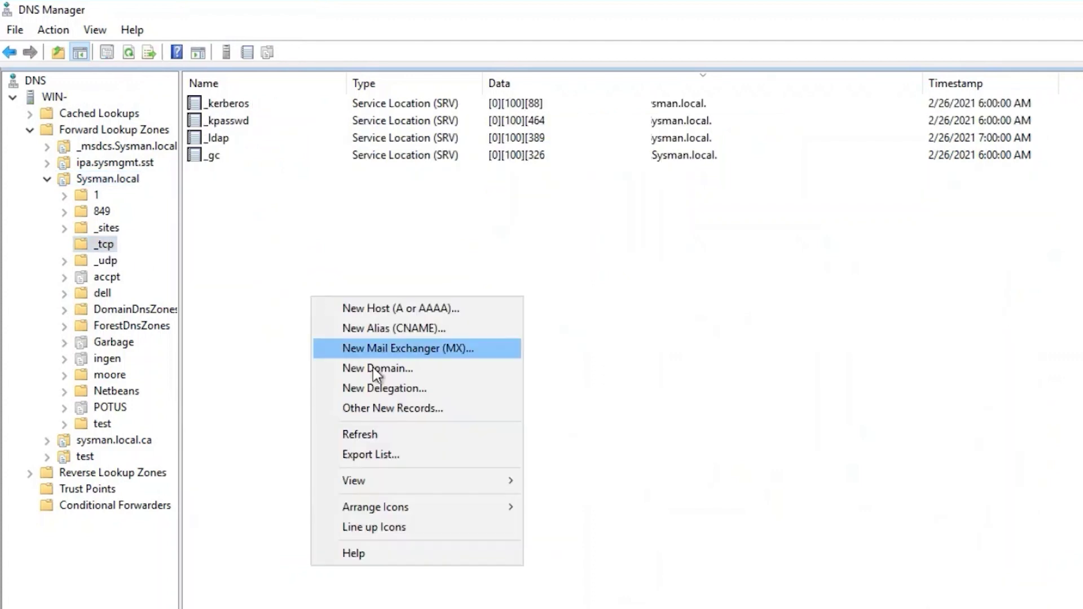
pyautogui.click(375, 432)
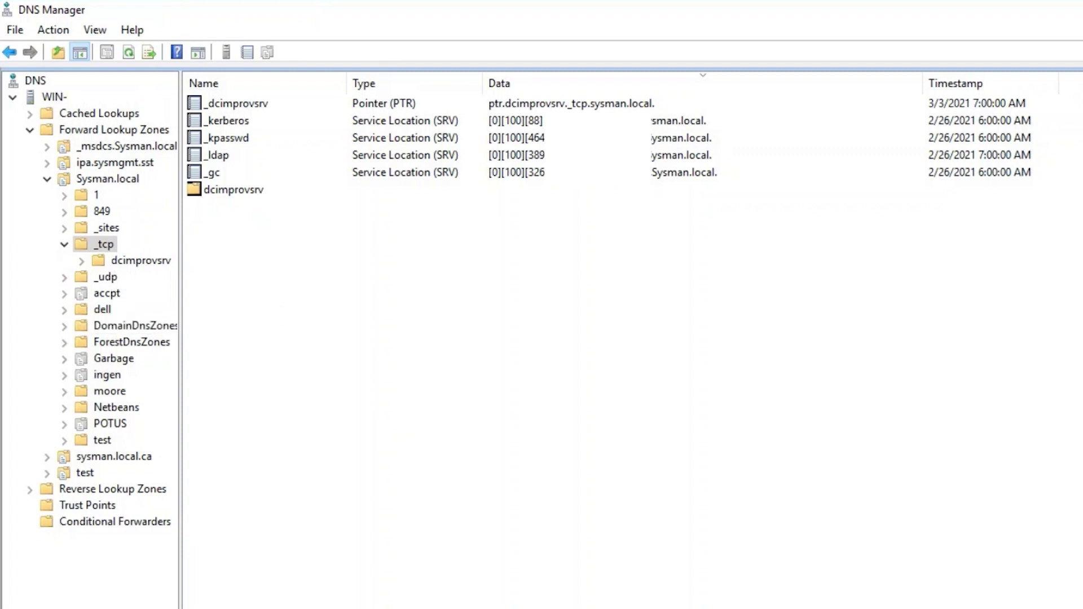
pyautogui.click(122, 263)
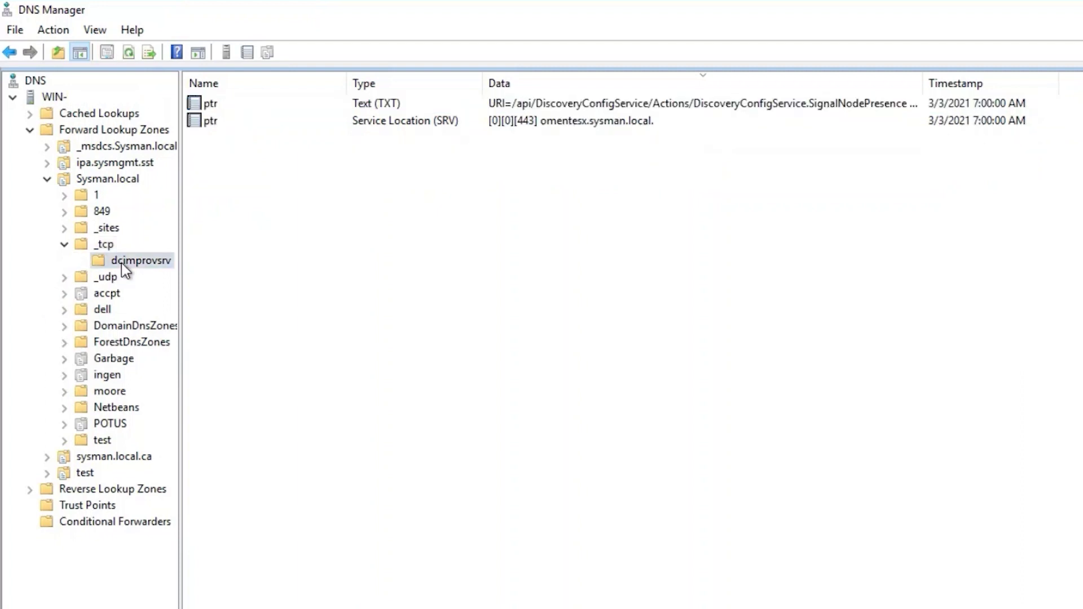
pyautogui.click(583, 103)
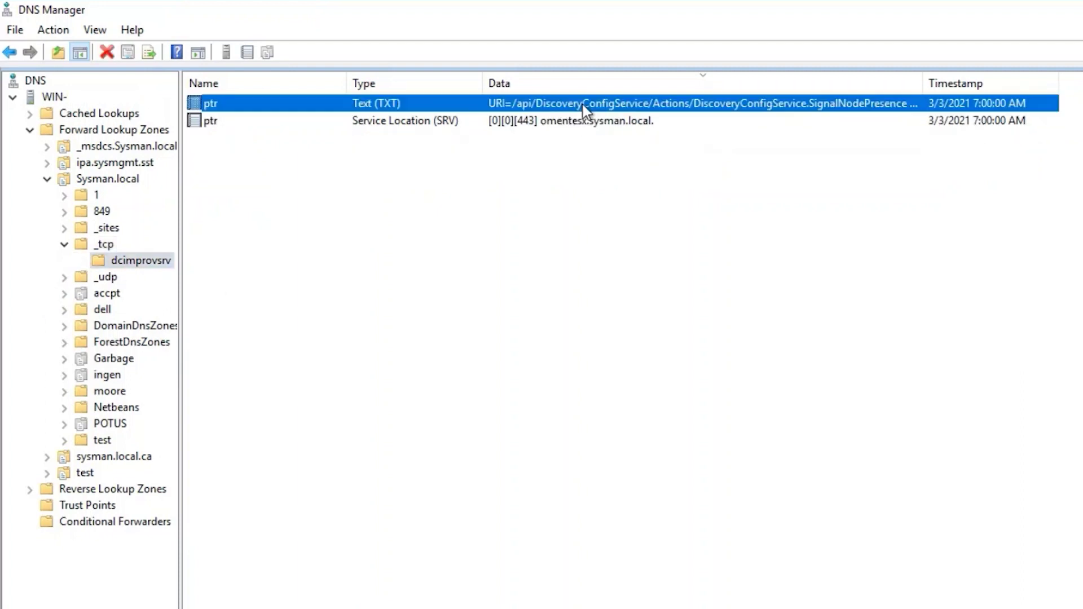
pyautogui.click(616, 128)
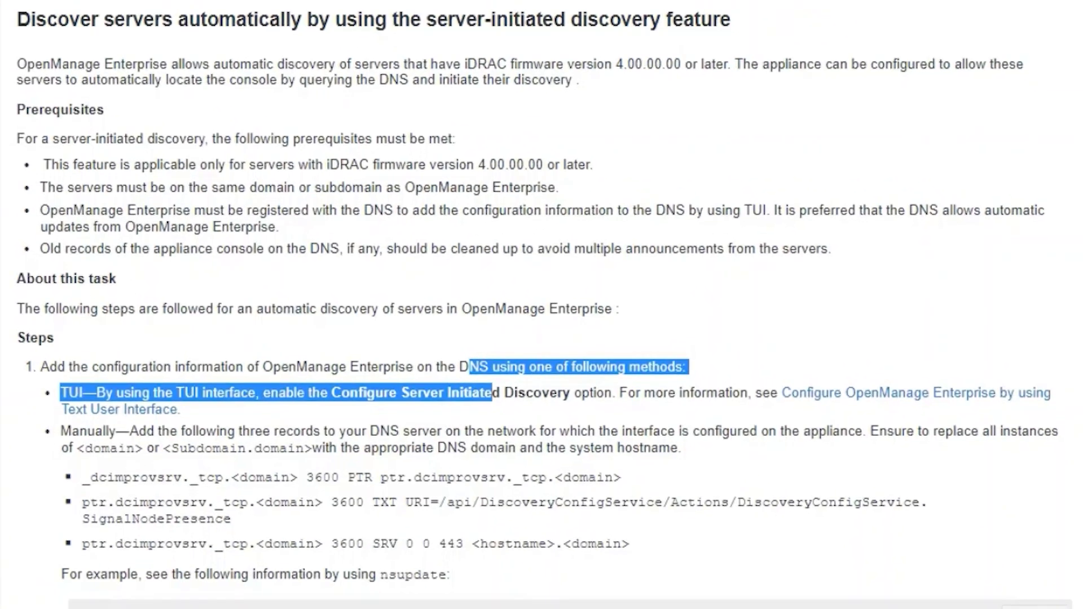
# Review the manual DNS records and nsupdate hostname example, then move to the iDRAC tab
pyautogui.scroll(-2, 542, 429)
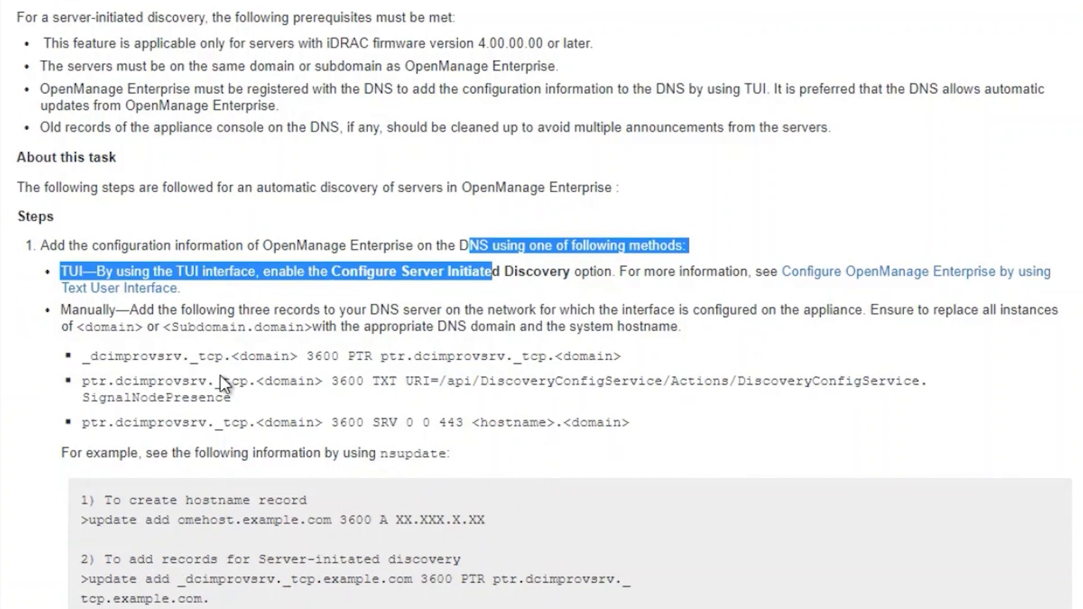
pyautogui.moveTo(201, 501); pyautogui.dragTo(279, 546)
pyautogui.scroll(-2, 278, 546)
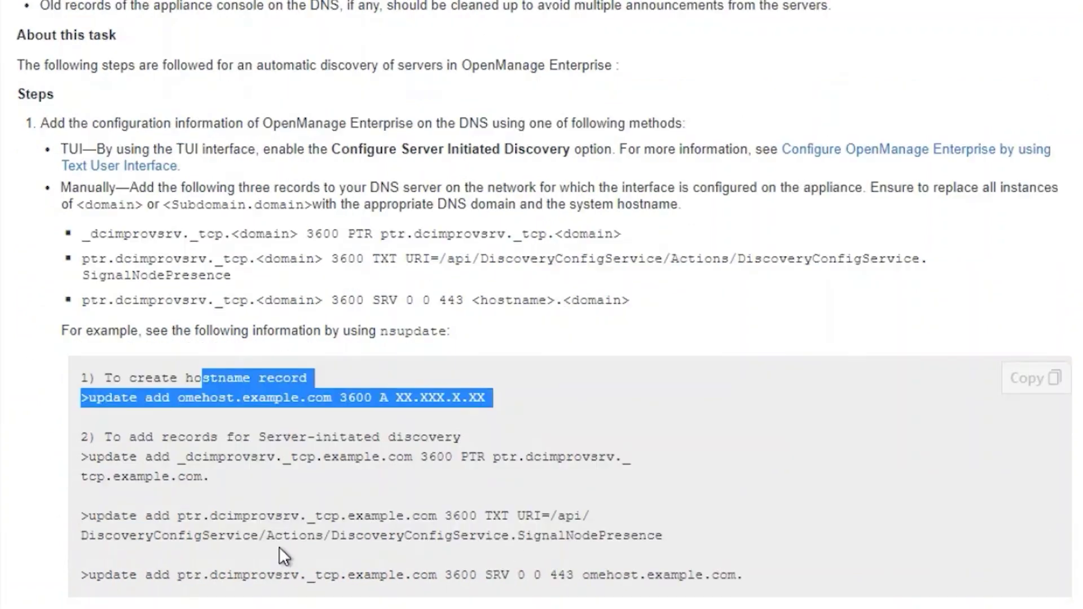
pyautogui.scroll(-2, 279, 547)
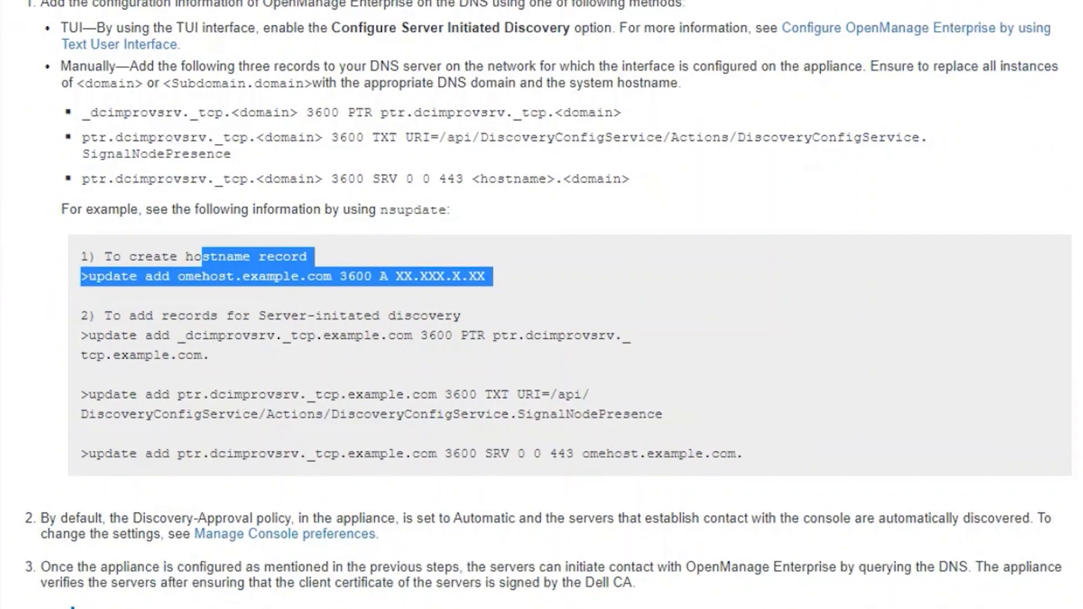
pyautogui.hotkey('ctrl', '3')
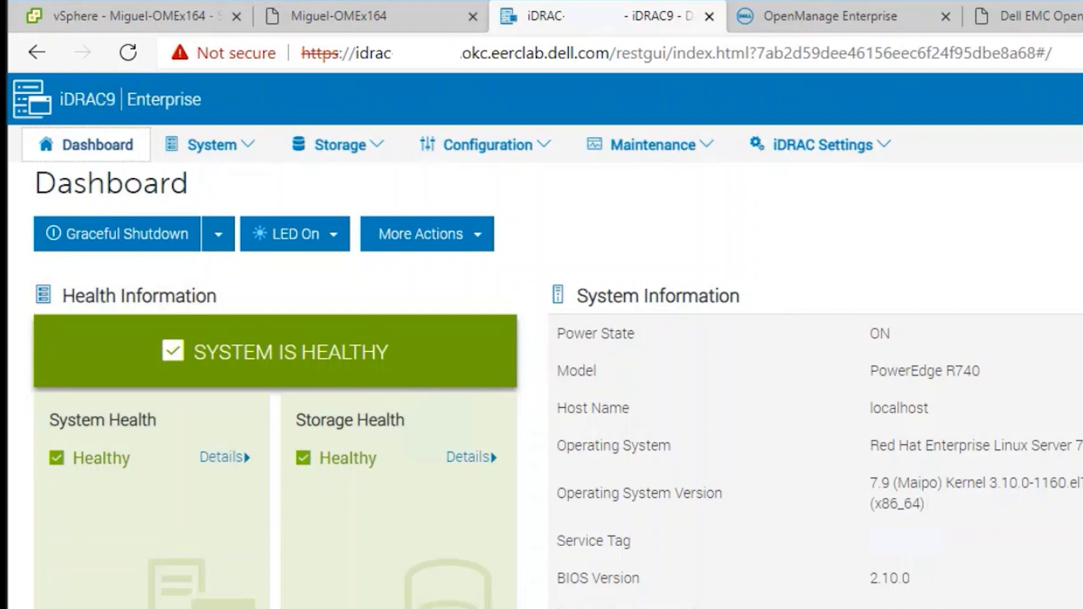
# Open the iDRAC Settings overview, showing the iDRAC Service Module running
pyautogui.click(853, 140)
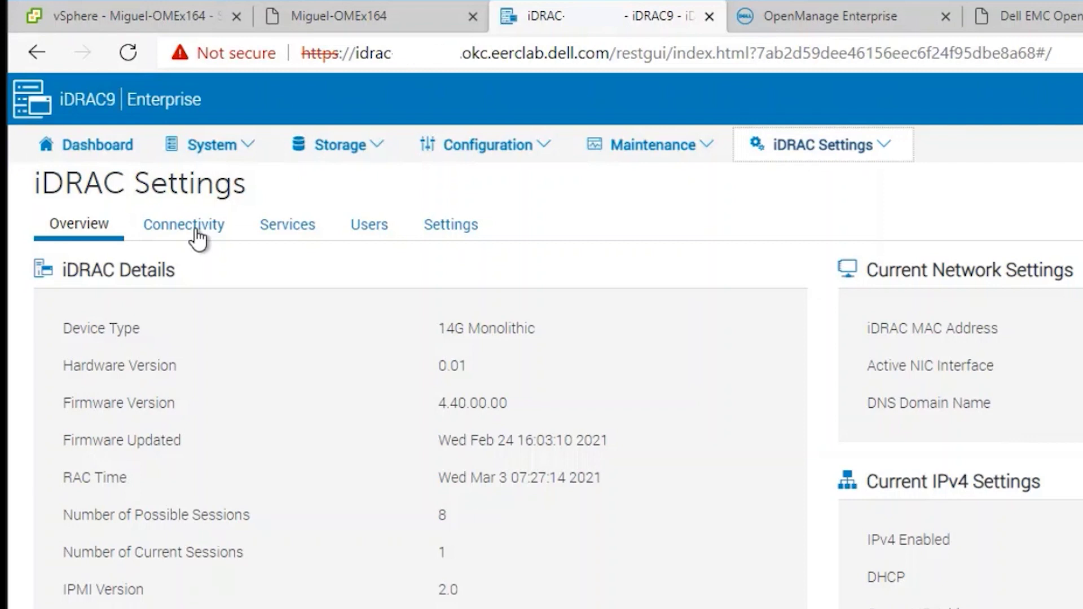
# Under Connectivity > Network > iDRAC Auto Discovery, turn Auto Discovery off and apply
pyautogui.click(195, 230)
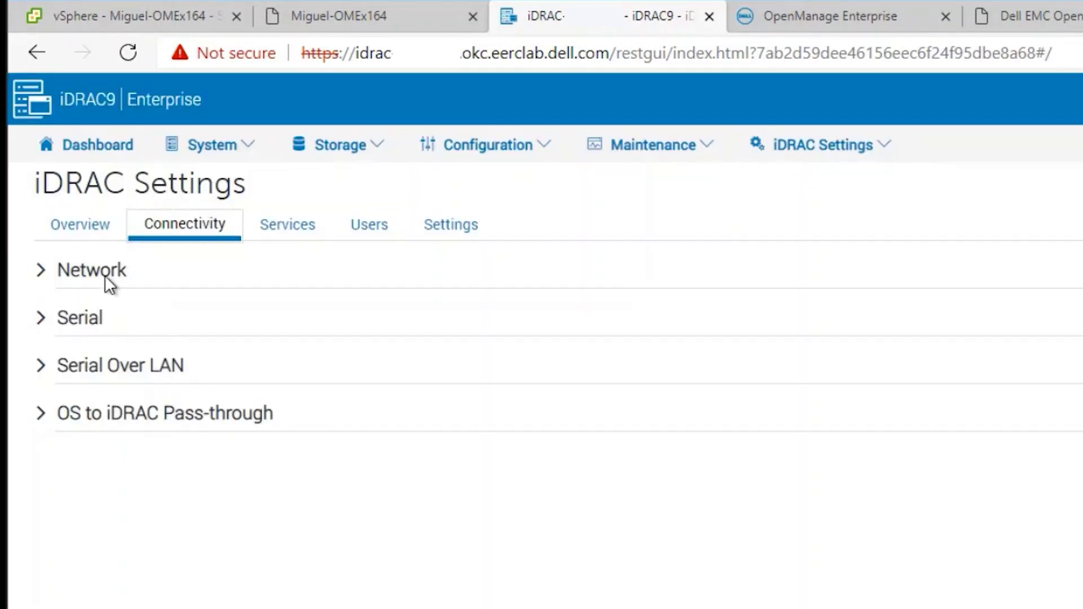
pyautogui.click(105, 277)
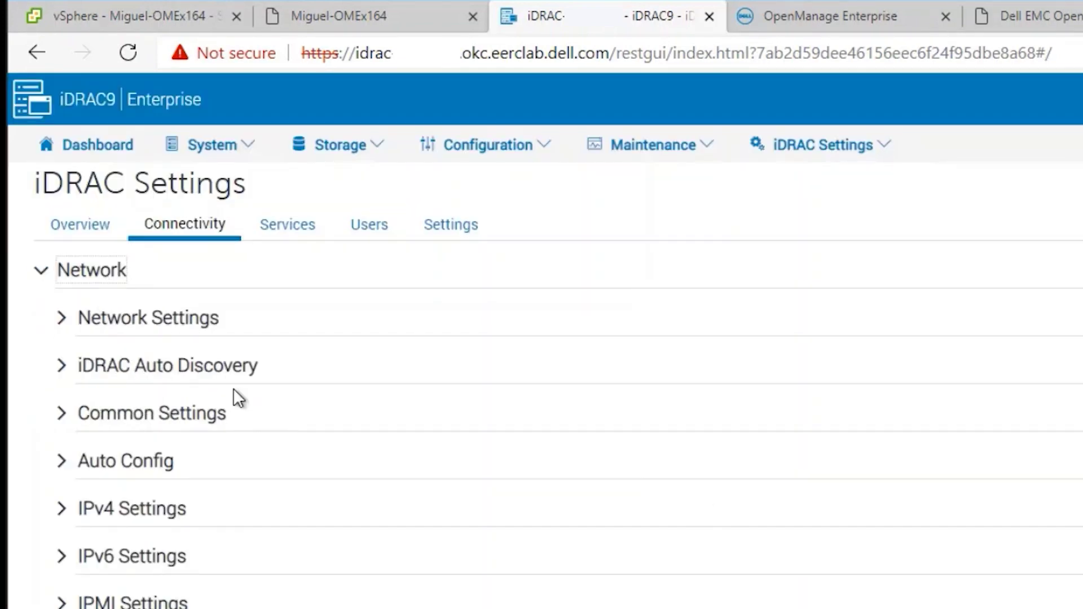
pyautogui.click(188, 371)
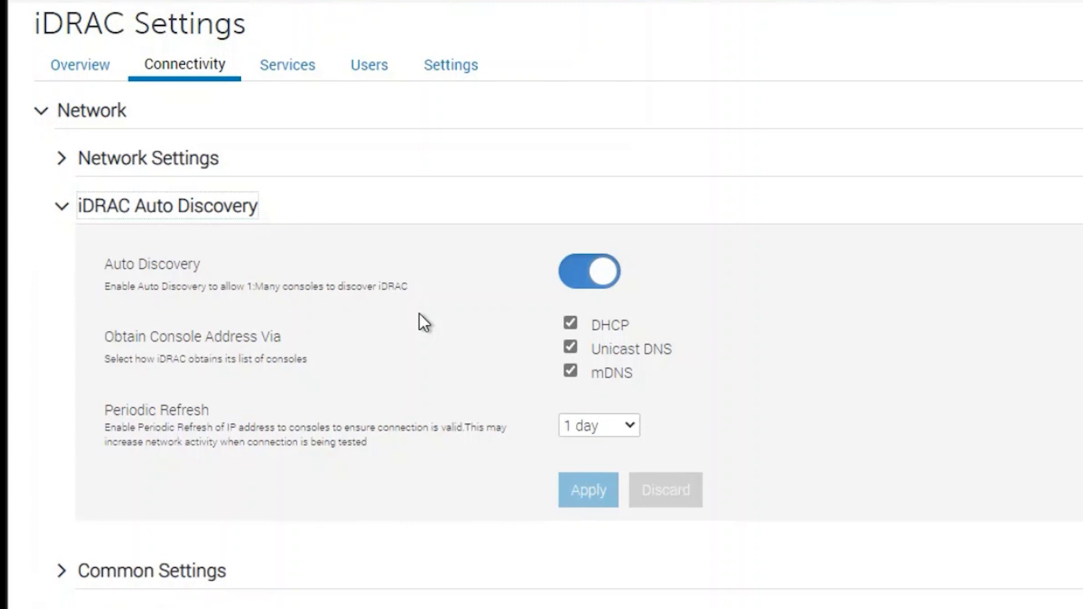
pyautogui.click(591, 277)
pyautogui.click(587, 496)
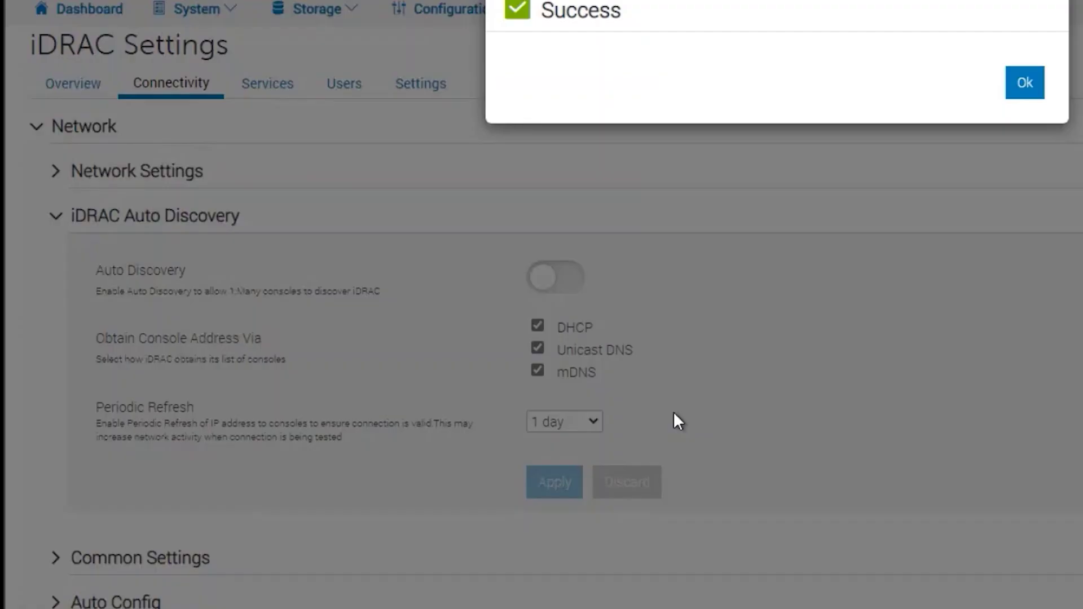
pyautogui.click(884, 119)
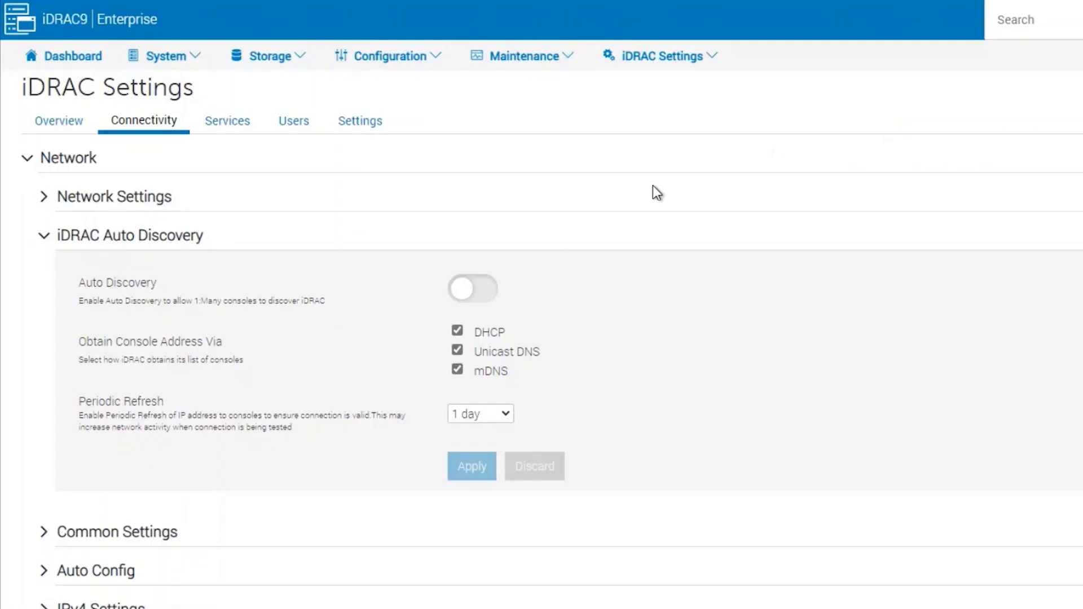
# Turn iDRAC Auto Discovery back on and apply the change
pyautogui.click(495, 289)
pyautogui.click(472, 466)
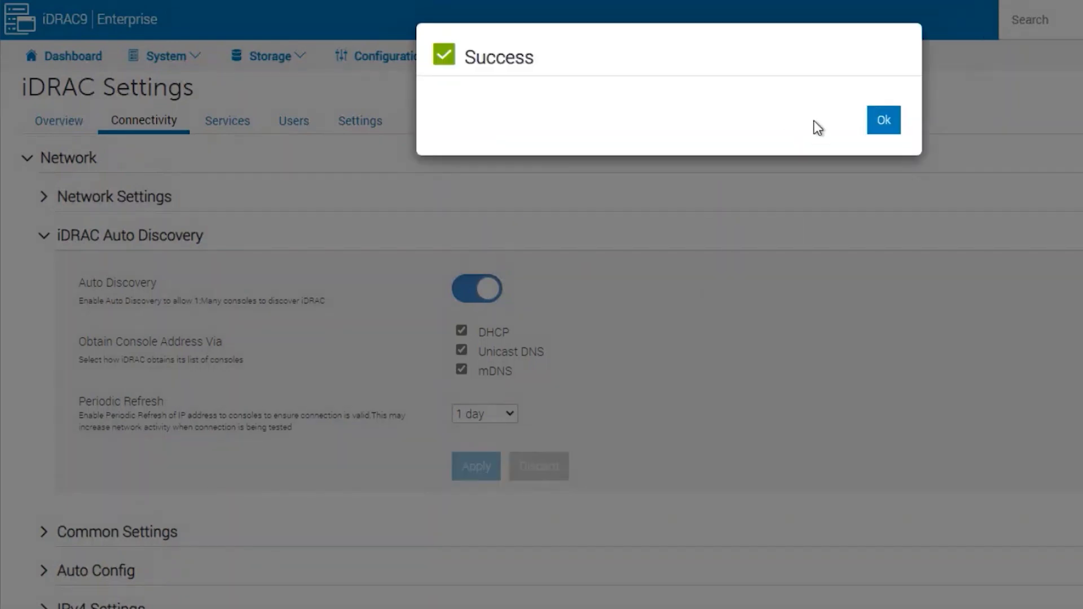
pyautogui.click(884, 119)
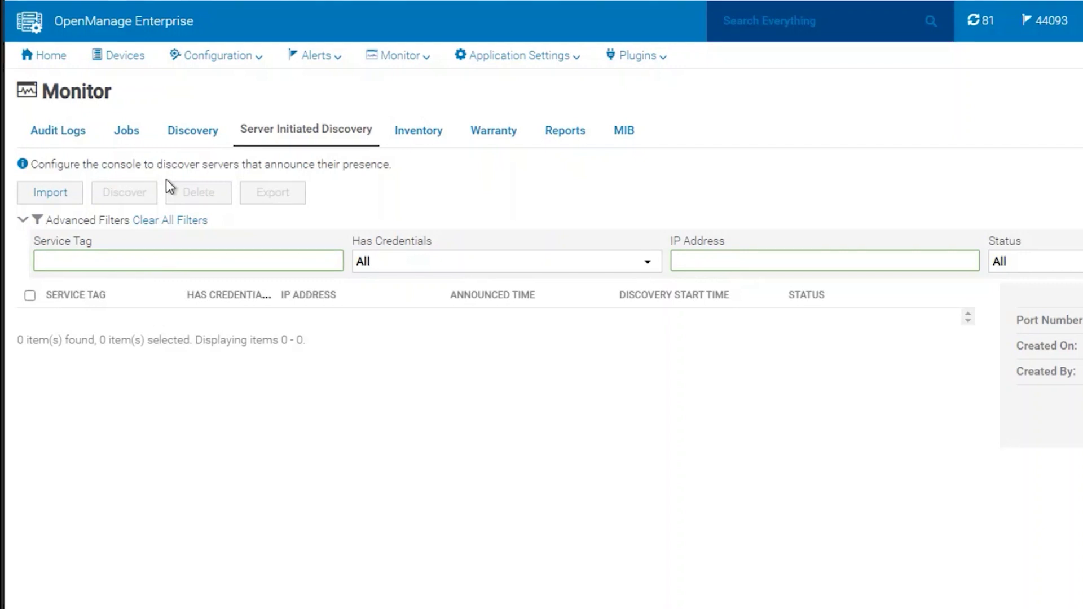
pyautogui.click(63, 195)
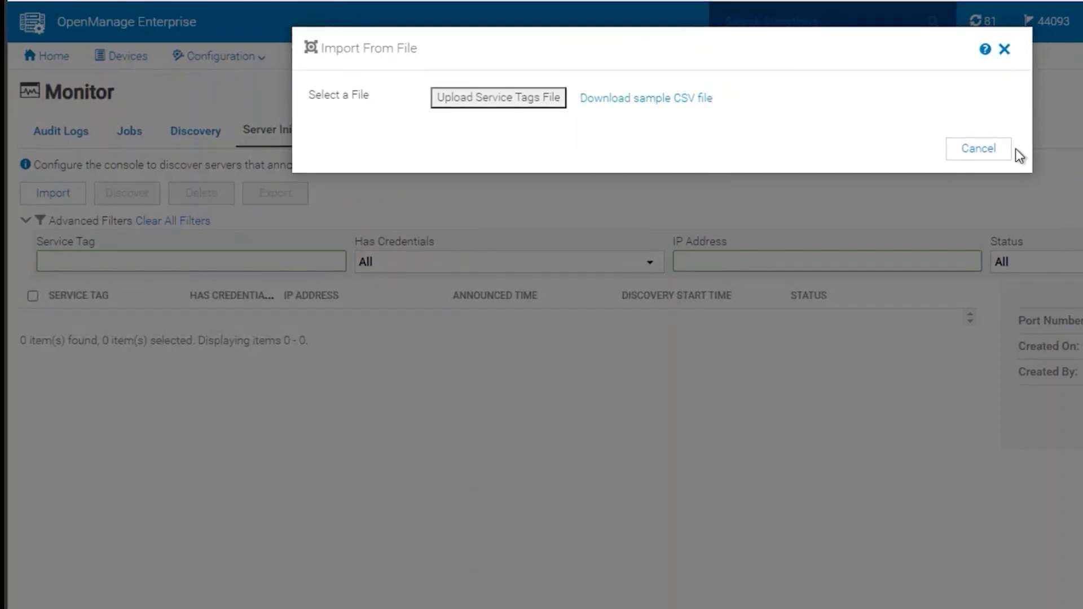
pyautogui.click(1000, 150)
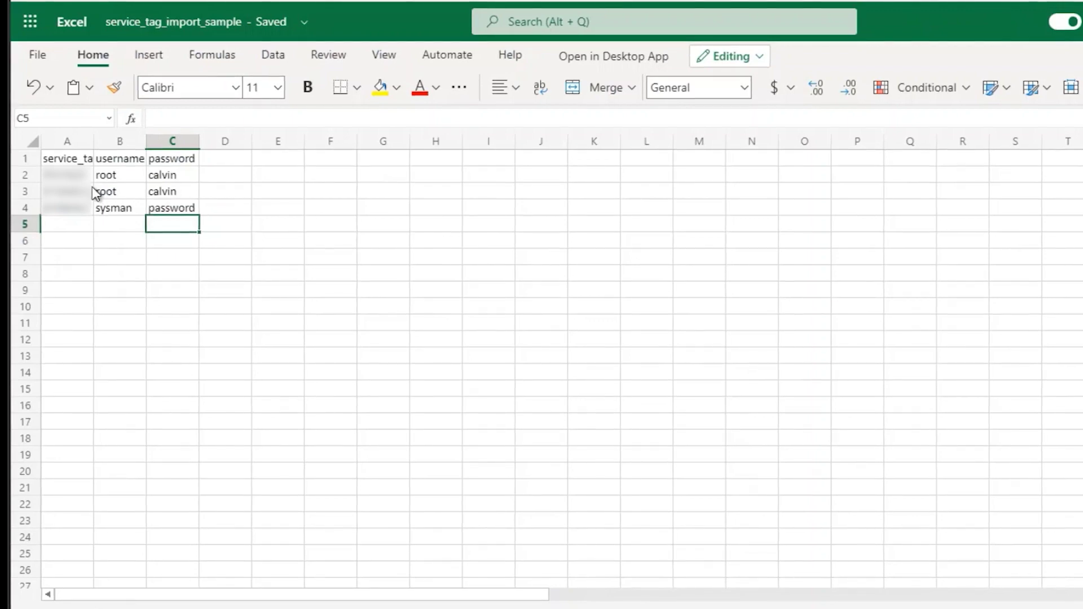
pyautogui.click(110, 206)
pyautogui.click(172, 212)
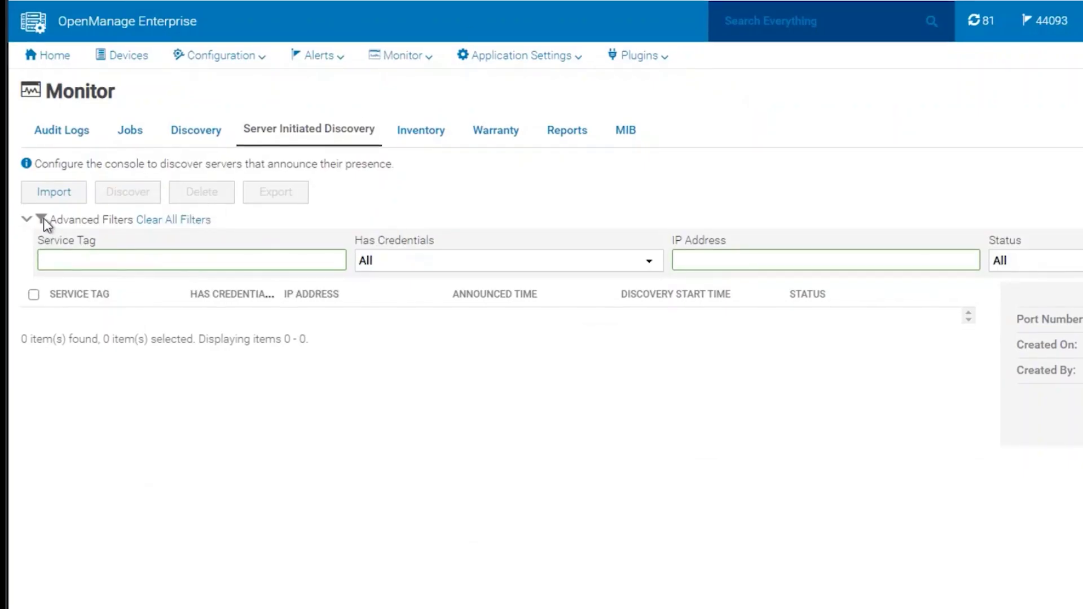
# Import service_tag_import_sample.csv from Downloads, adding credentials for four service tags
pyautogui.click(49, 196)
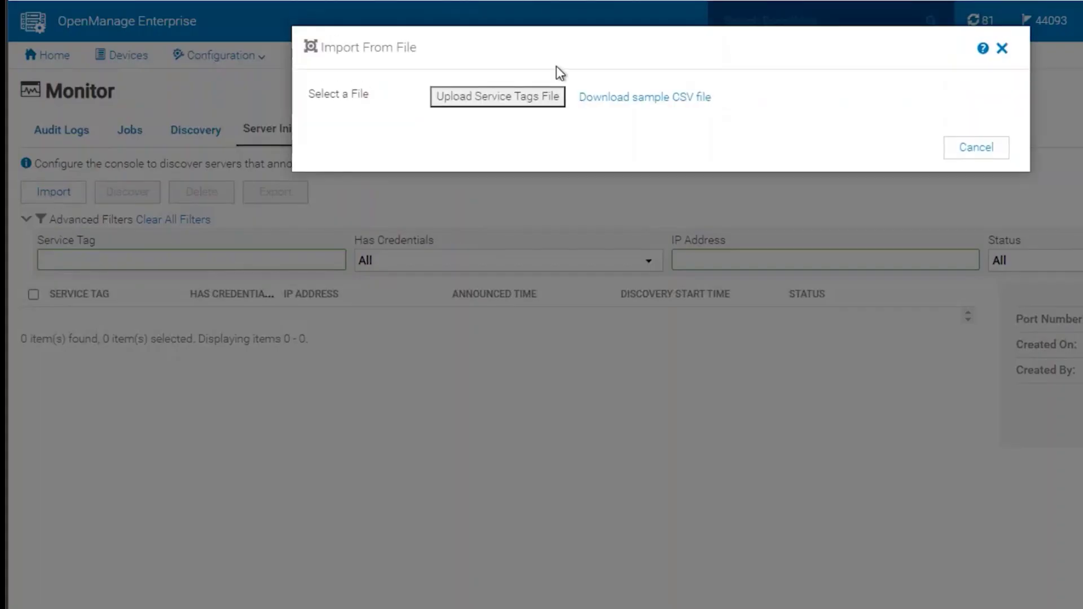
pyautogui.click(505, 97)
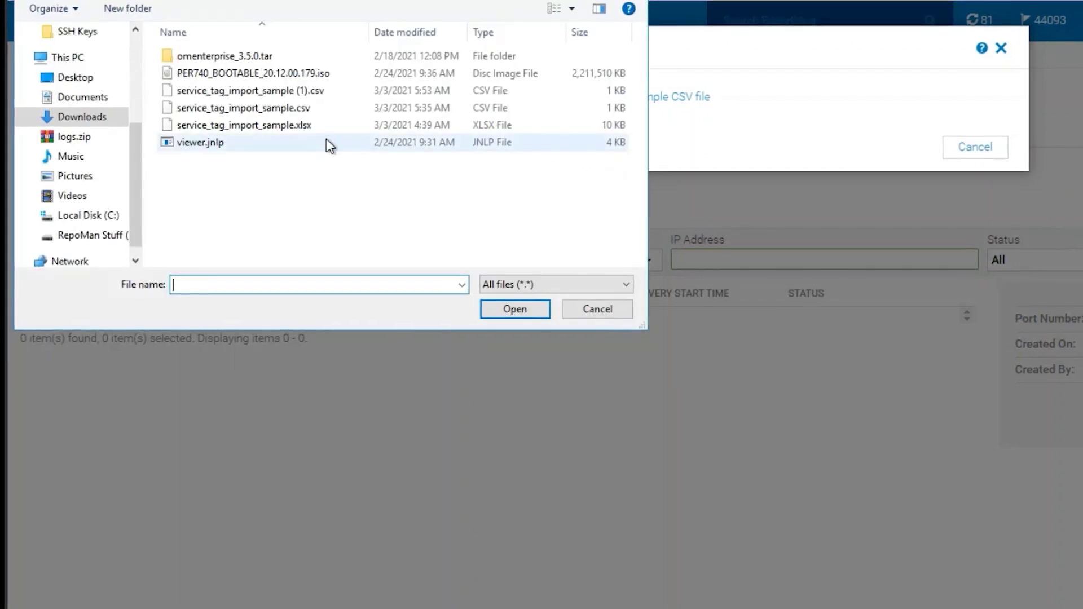
pyautogui.doubleClick(313, 109)
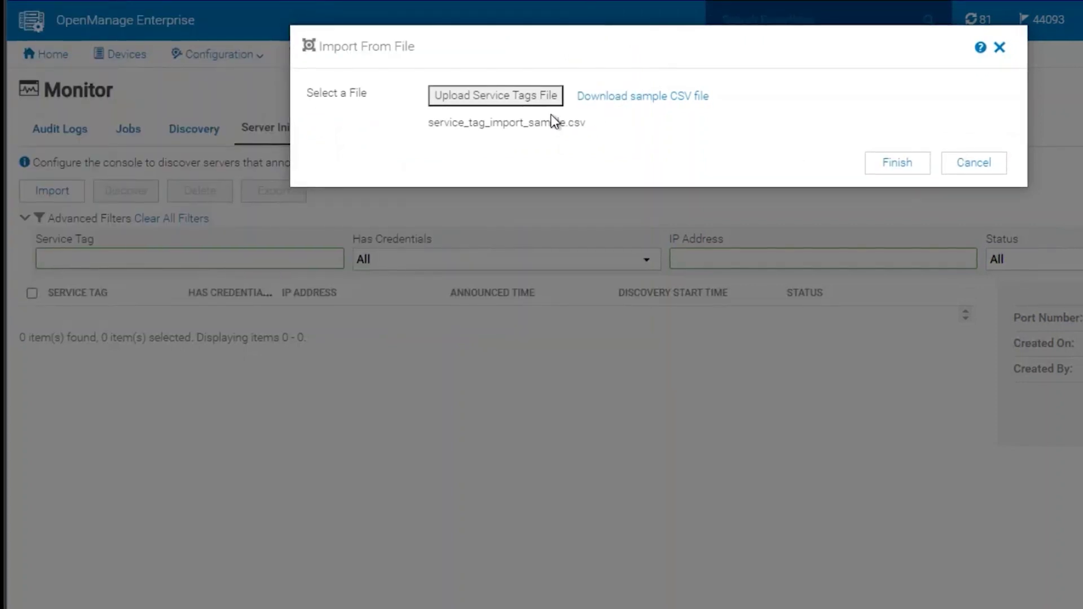
pyautogui.click(921, 164)
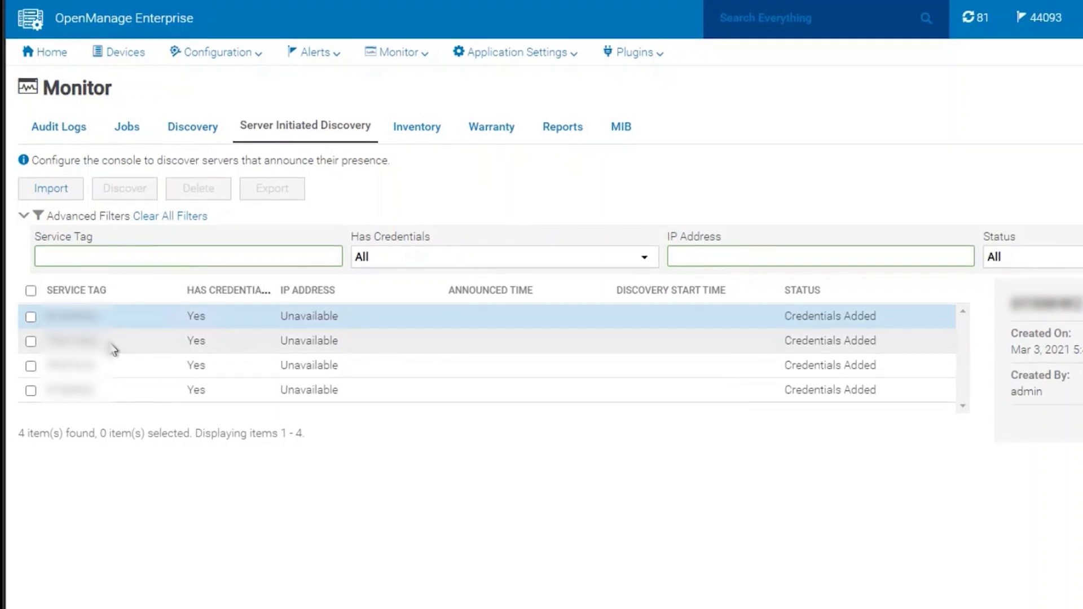
# View the server at 100.92.208.148 (Job Submitted For Discovery) and open the Status filter
pyautogui.click(113, 350)
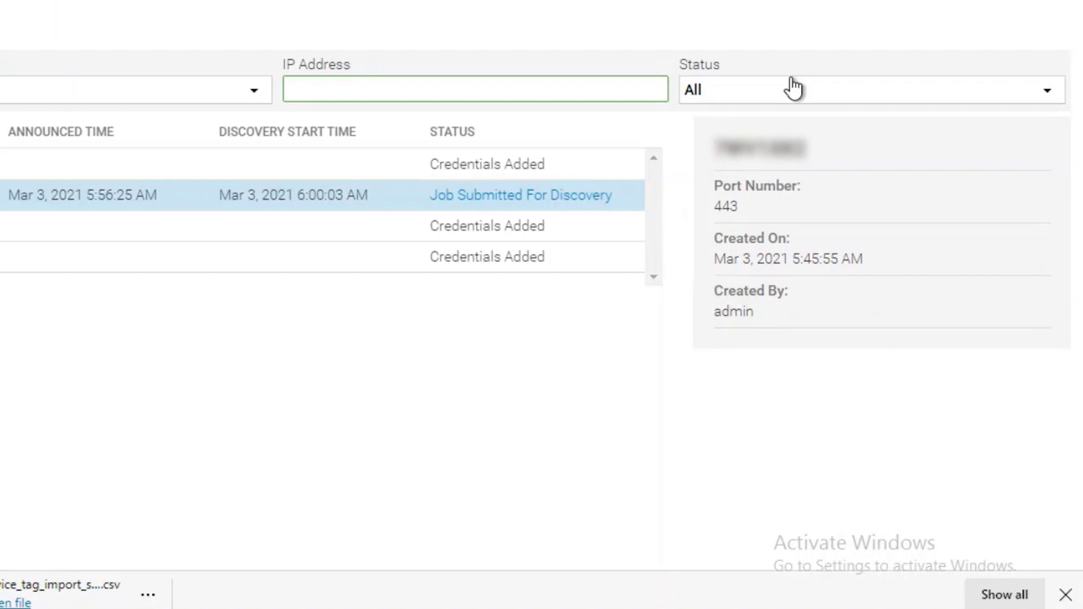
pyautogui.click(1069, 258)
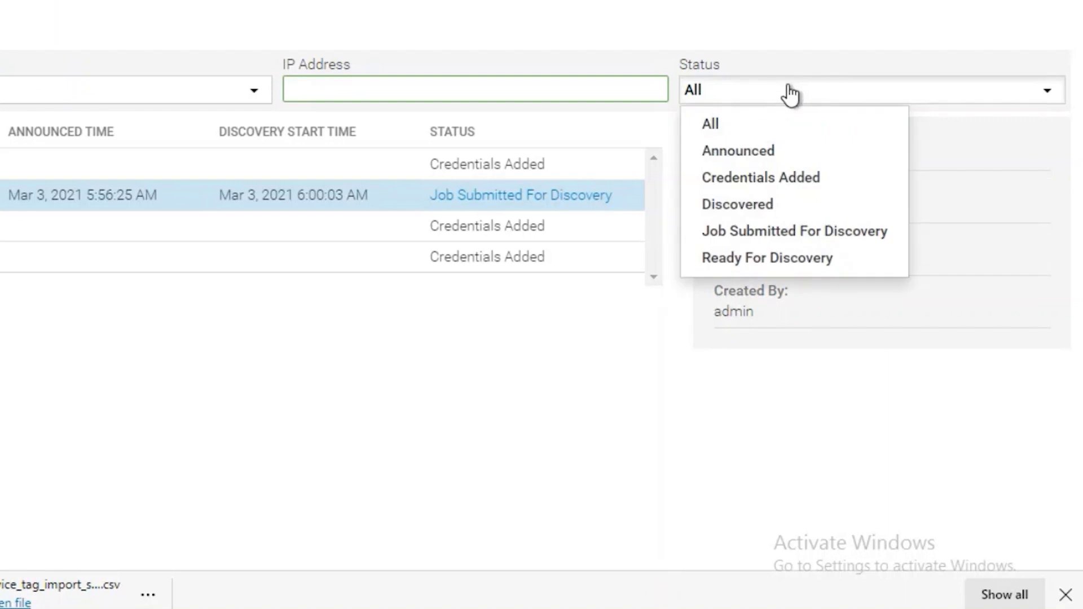
pyautogui.click(801, 153)
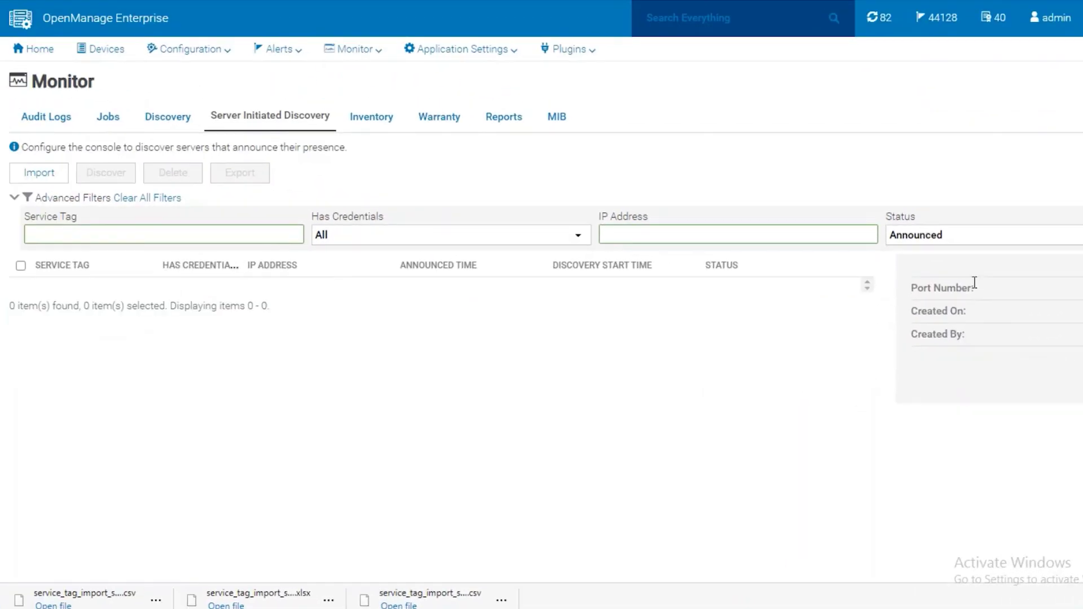
pyautogui.click(957, 242)
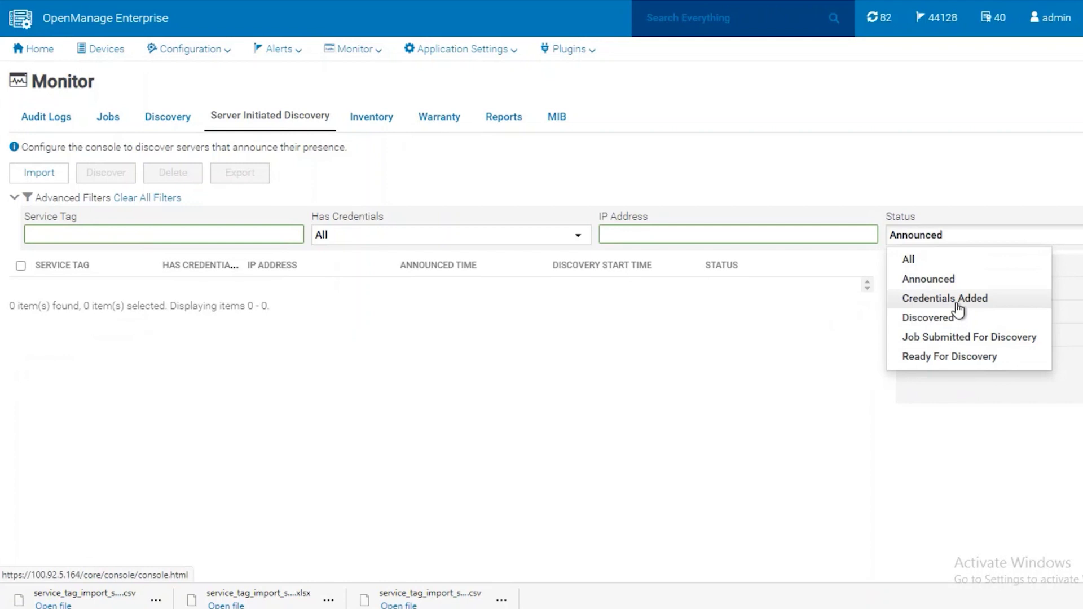
pyautogui.click(956, 302)
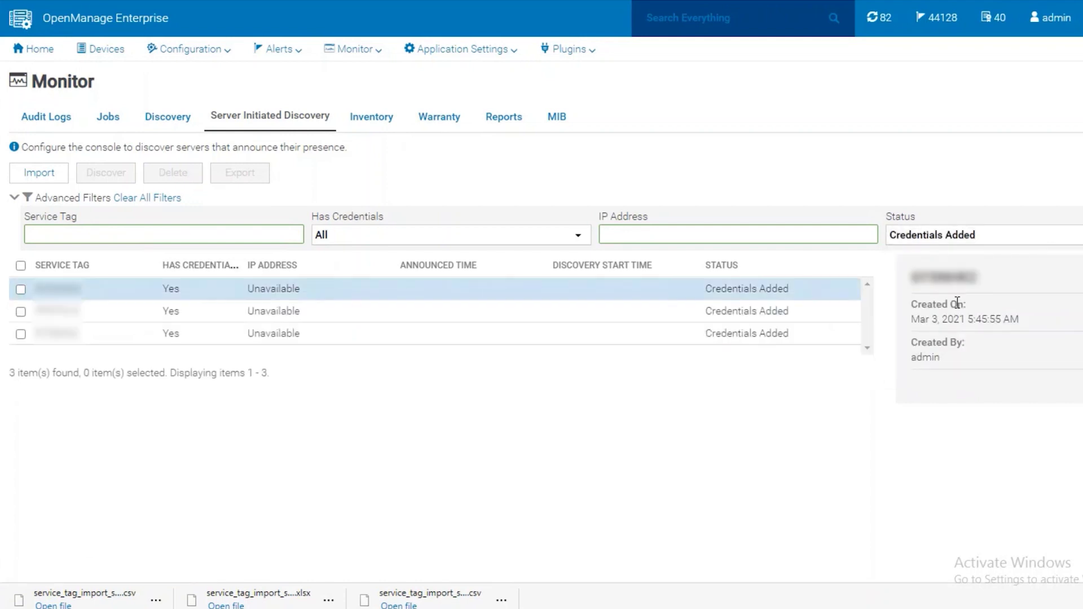
pyautogui.click(980, 238)
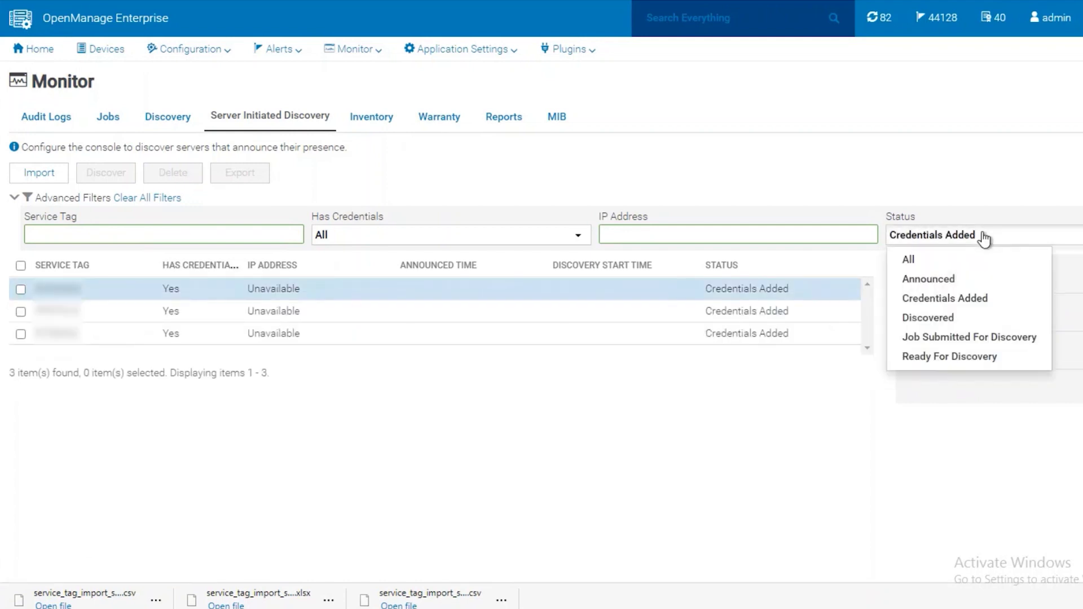
pyautogui.click(961, 318)
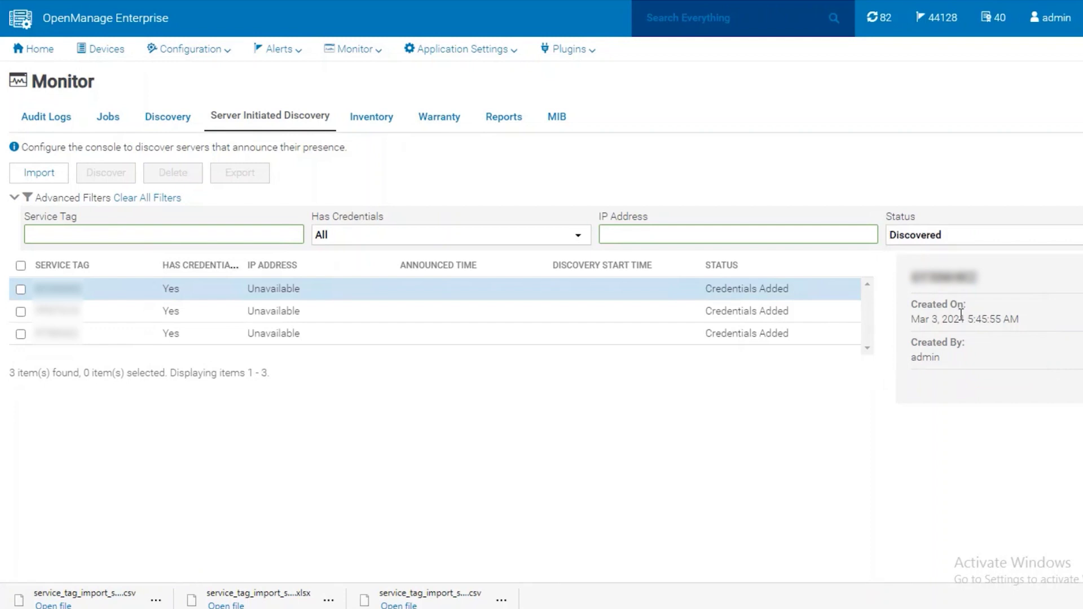
pyautogui.click(970, 247)
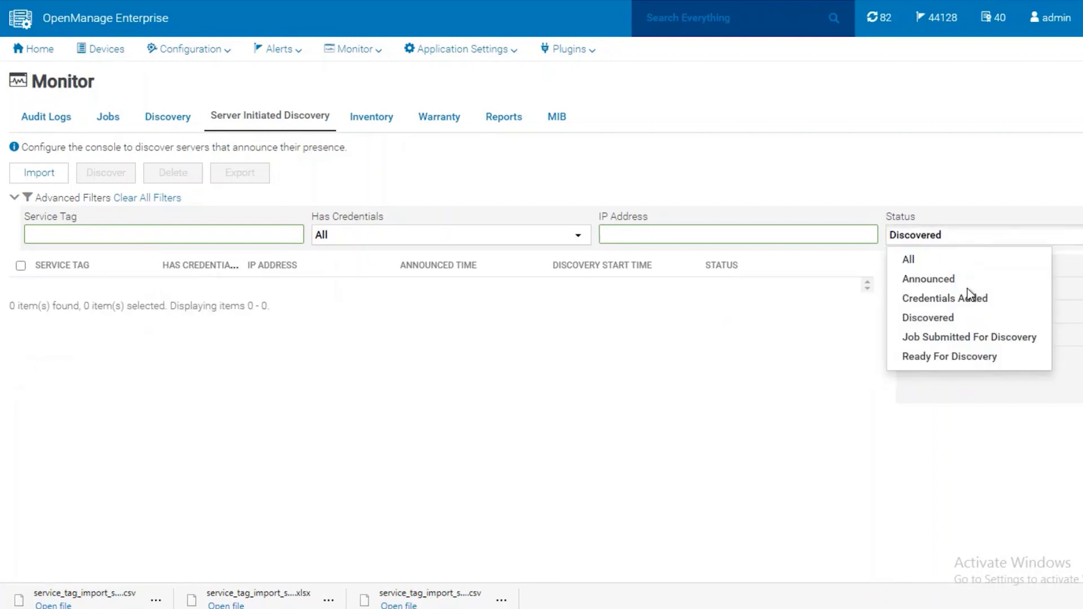
pyautogui.click(972, 338)
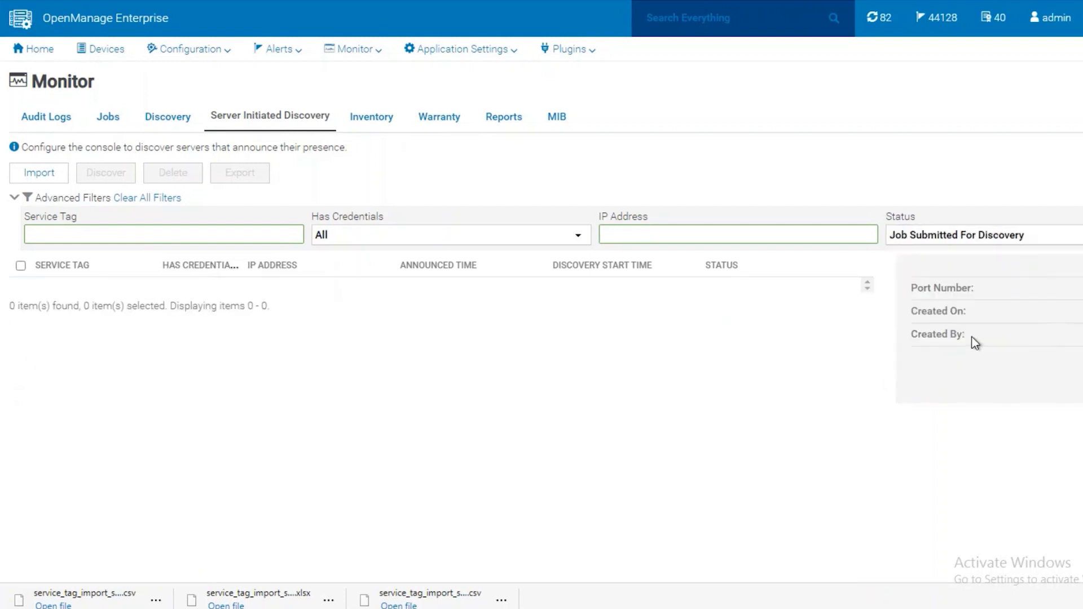
pyautogui.click(991, 247)
pyautogui.click(998, 356)
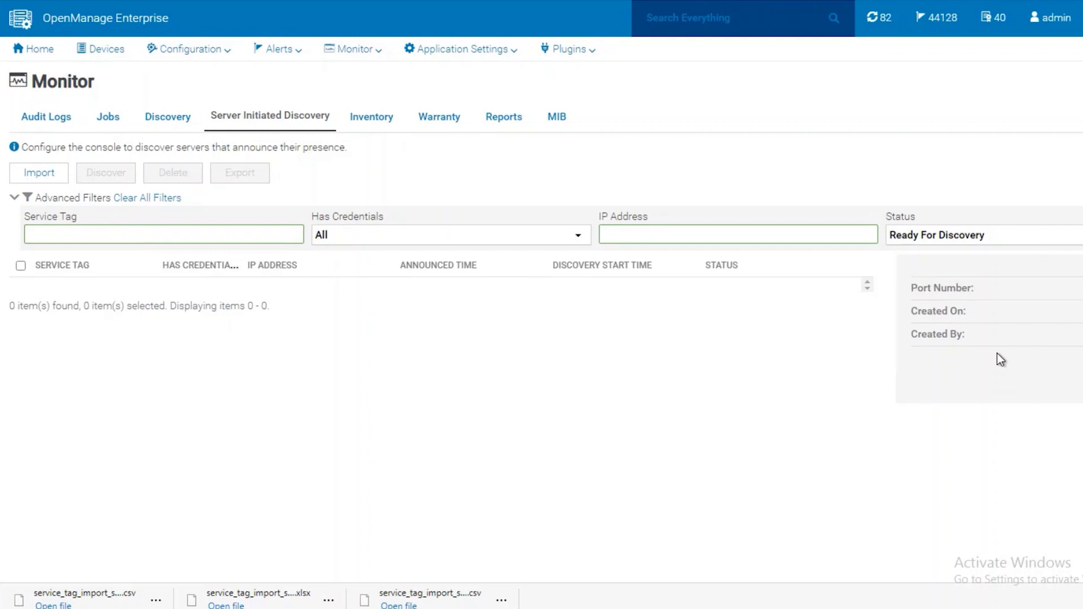
pyautogui.click(948, 234)
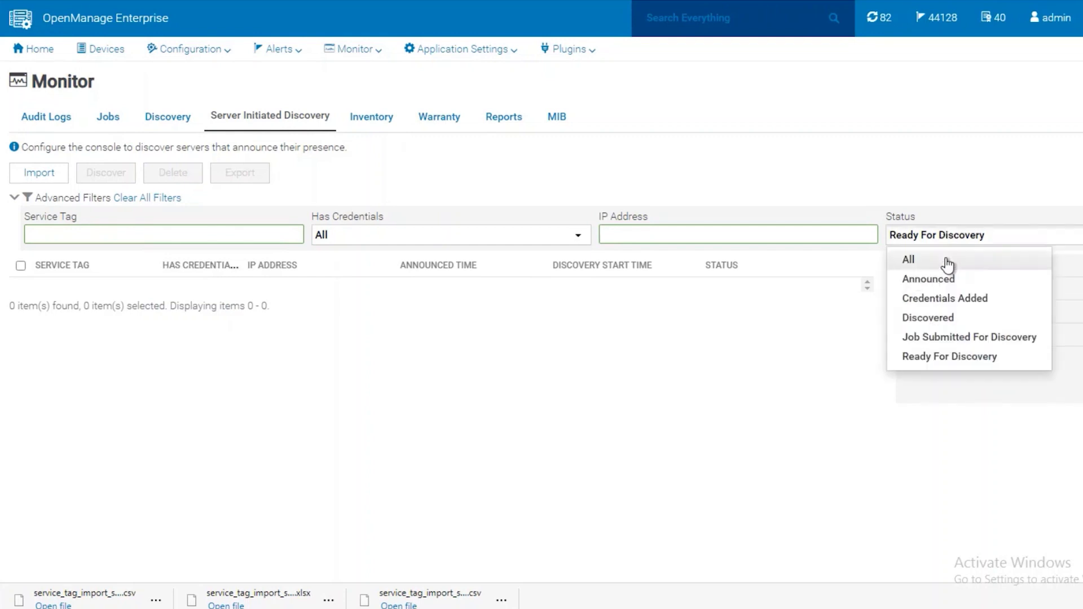
pyautogui.click(947, 264)
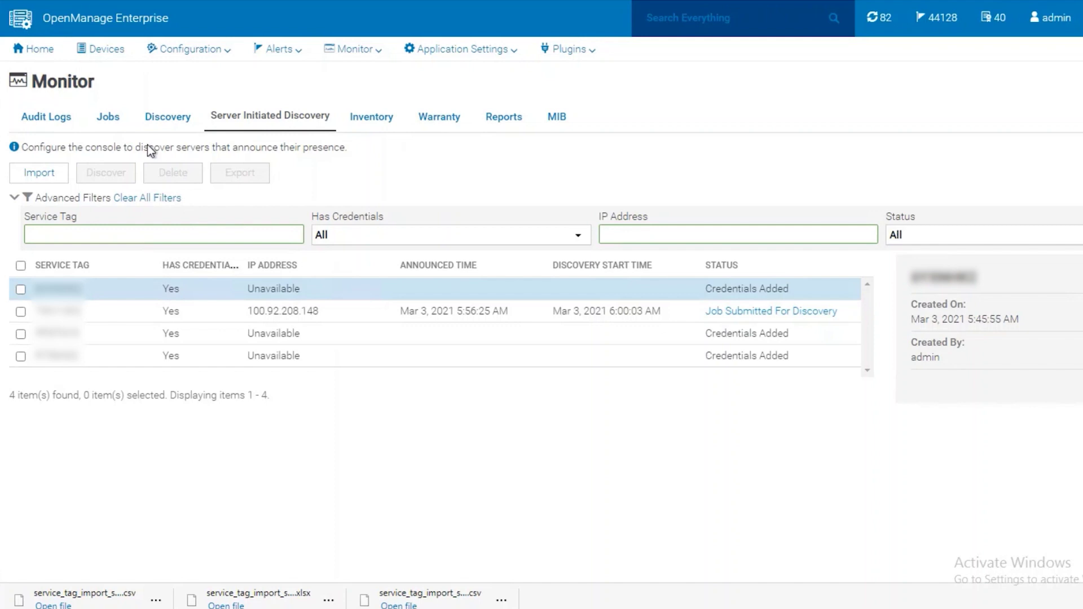
# Leave Server Initiated Discovery for the All Devices page under Devices
pyautogui.click(252, 122)
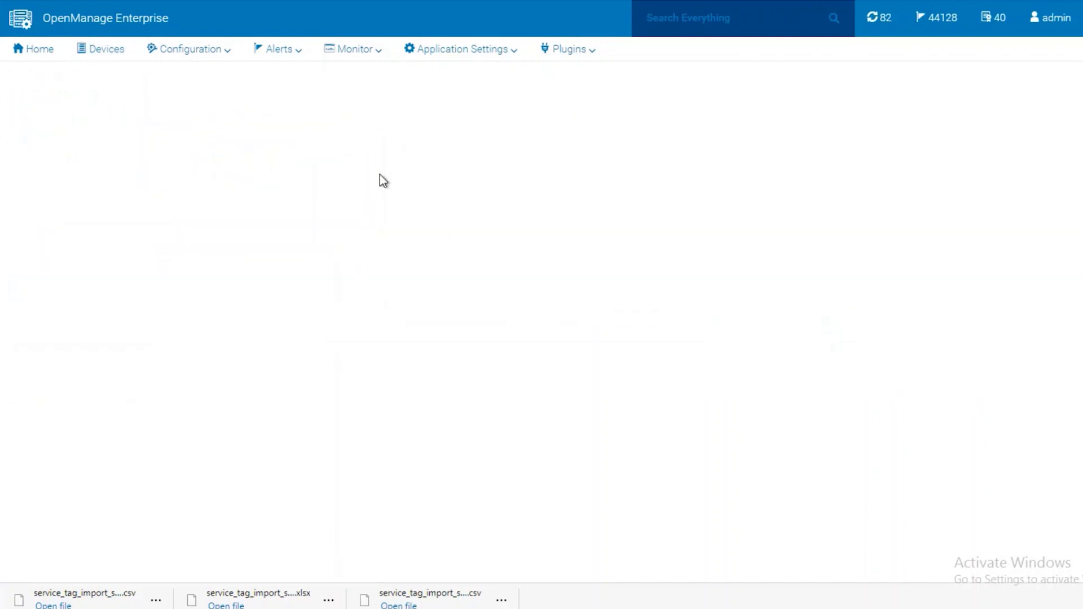